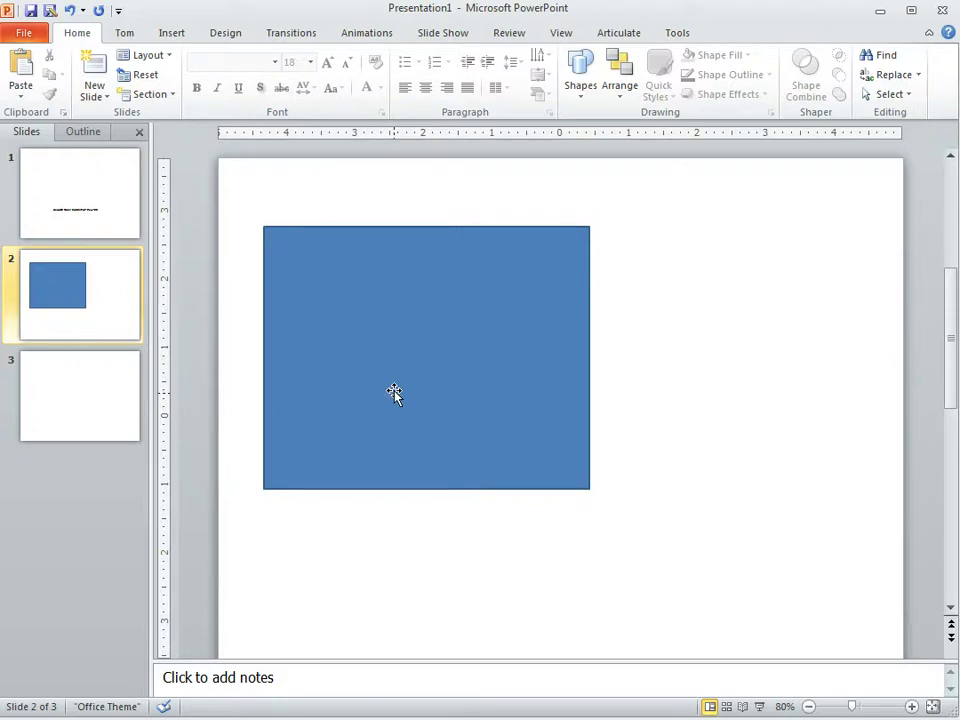
Fill the blue rectangle on slide 2 with the picture leather.jpg from the customshapes folder.
right_click(441, 345)
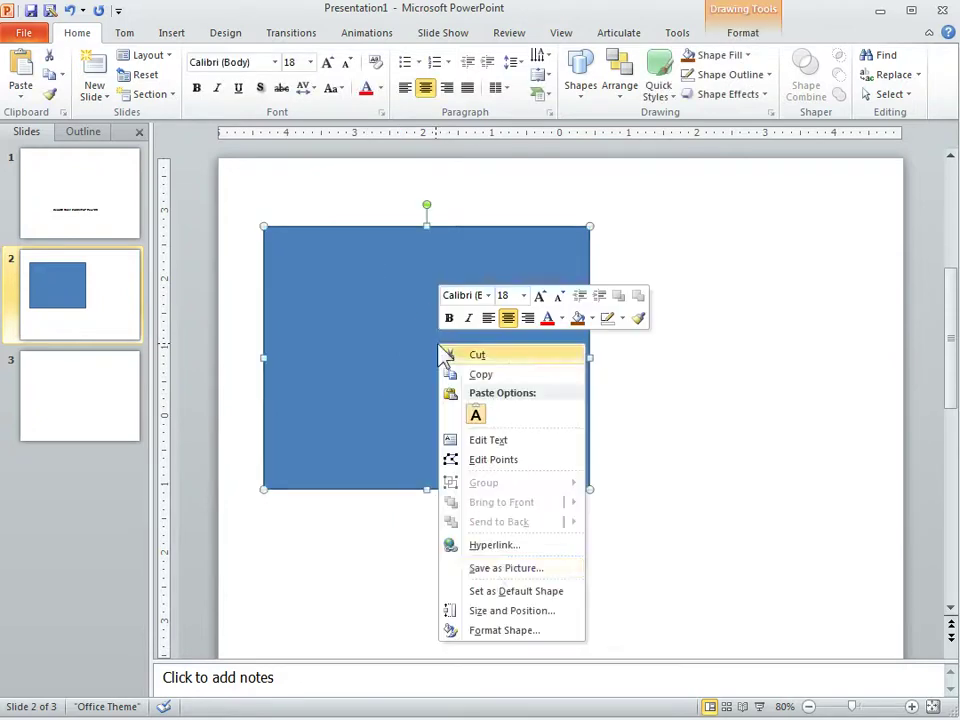
left_click(495, 631)
left_click_drag(697, 200, 587, 197)
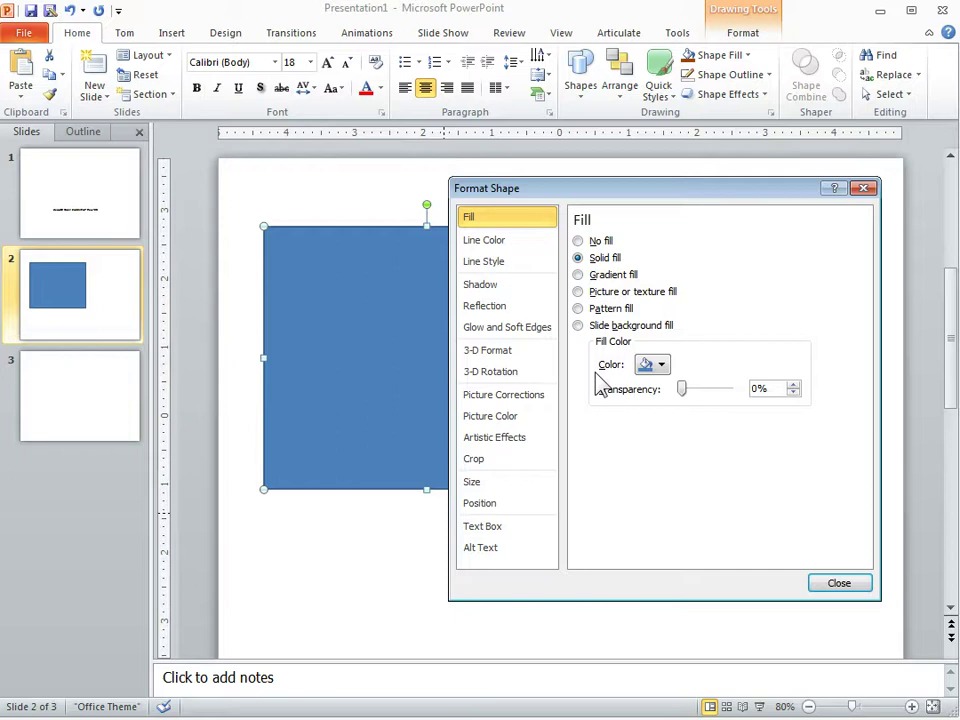
left_click(578, 292)
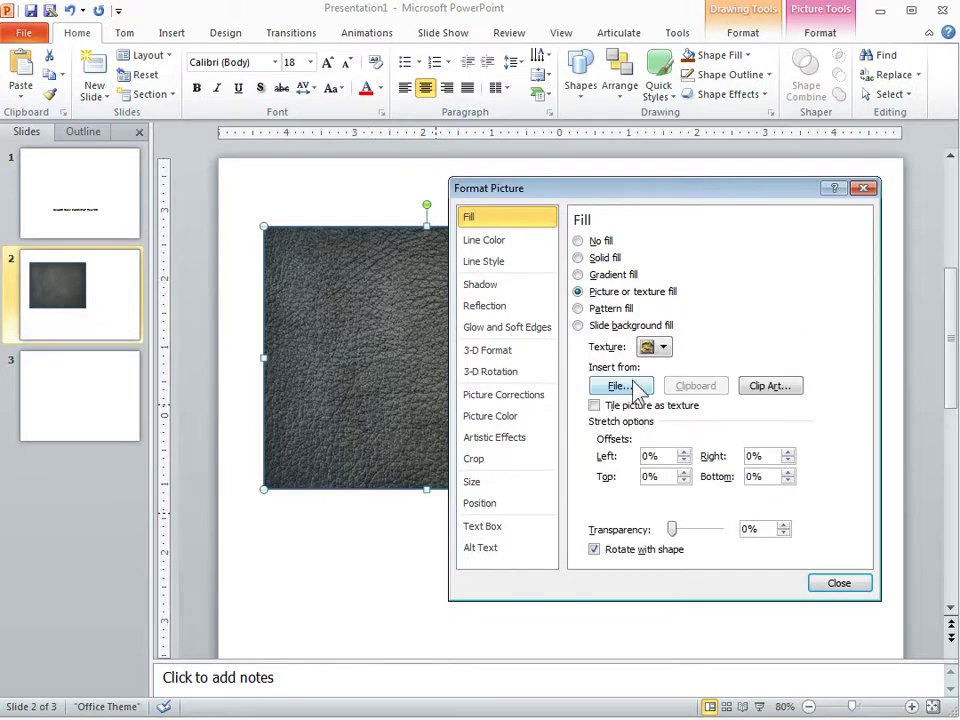
left_click(622, 389)
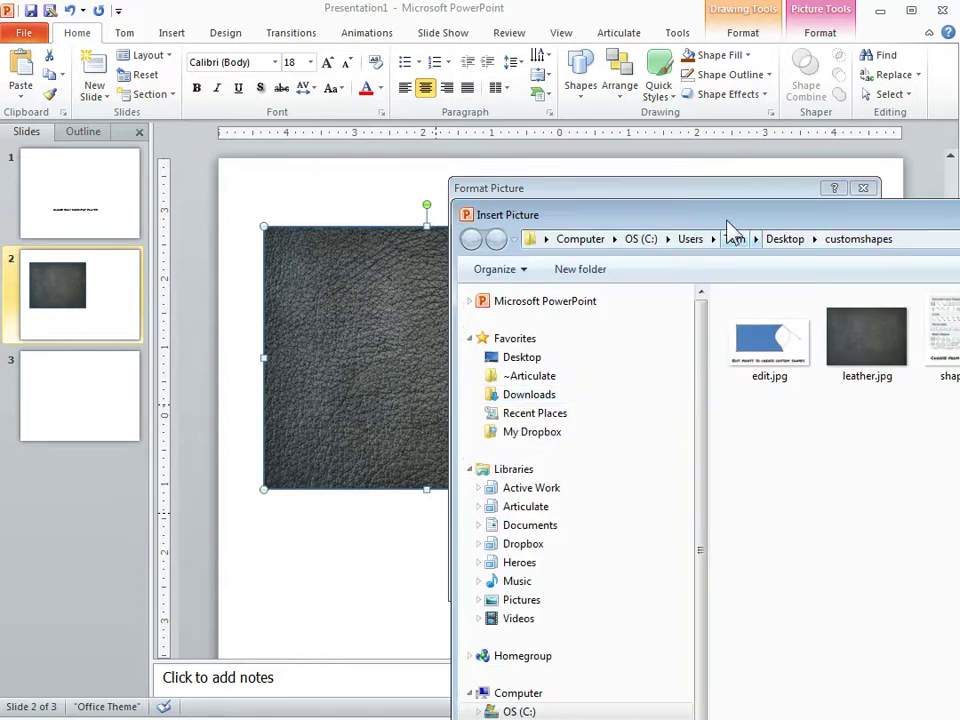
left_click_drag(729, 222, 413, 176)
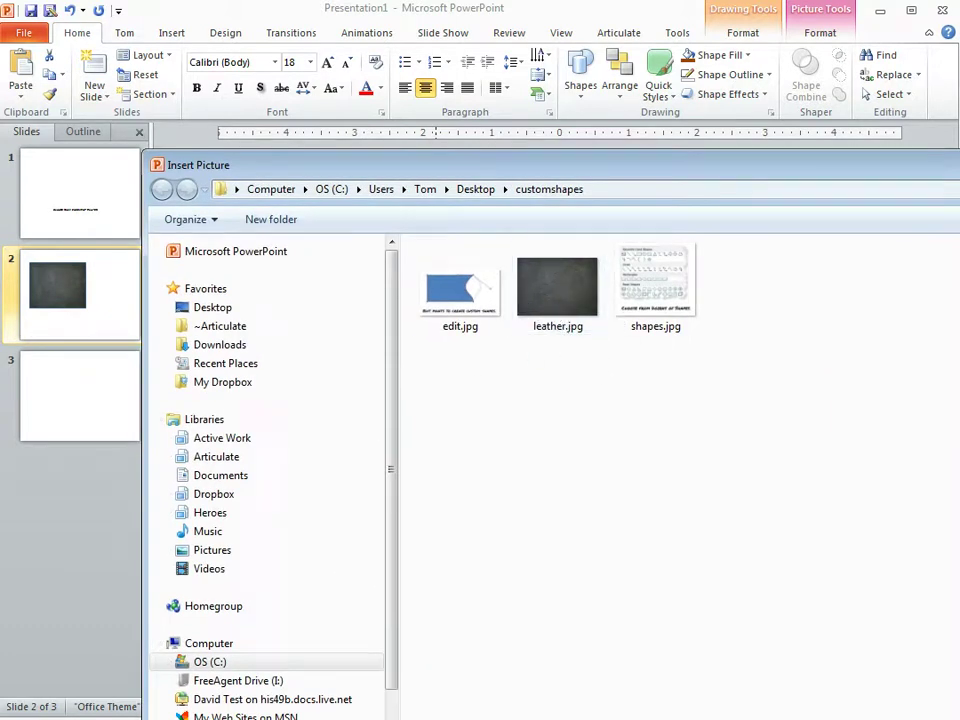
key("Return")
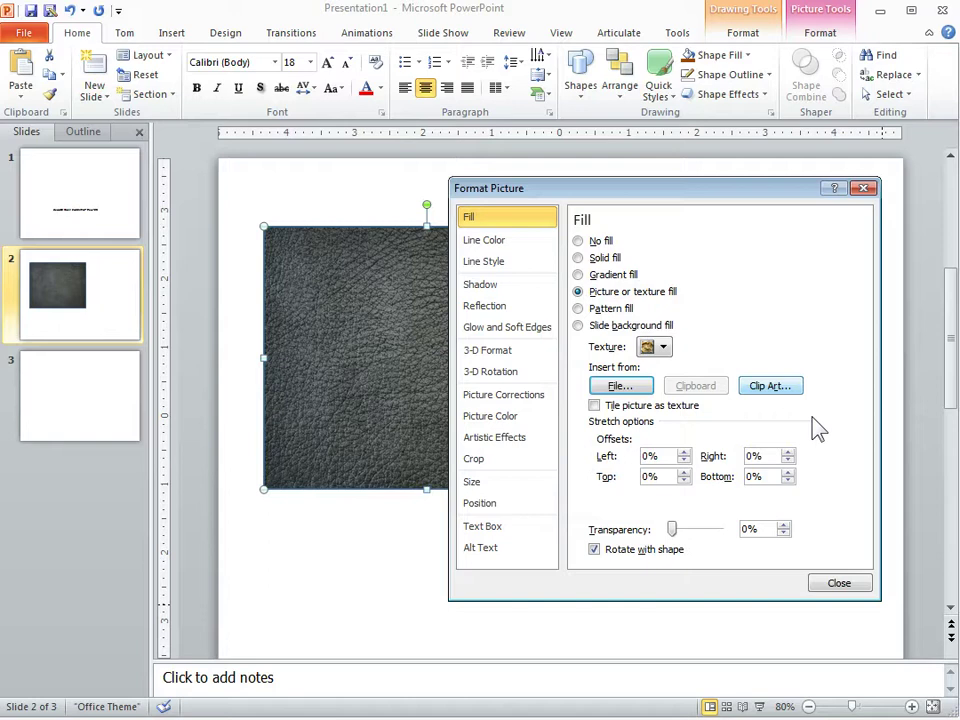
left_click_drag(666, 193, 959, 257)
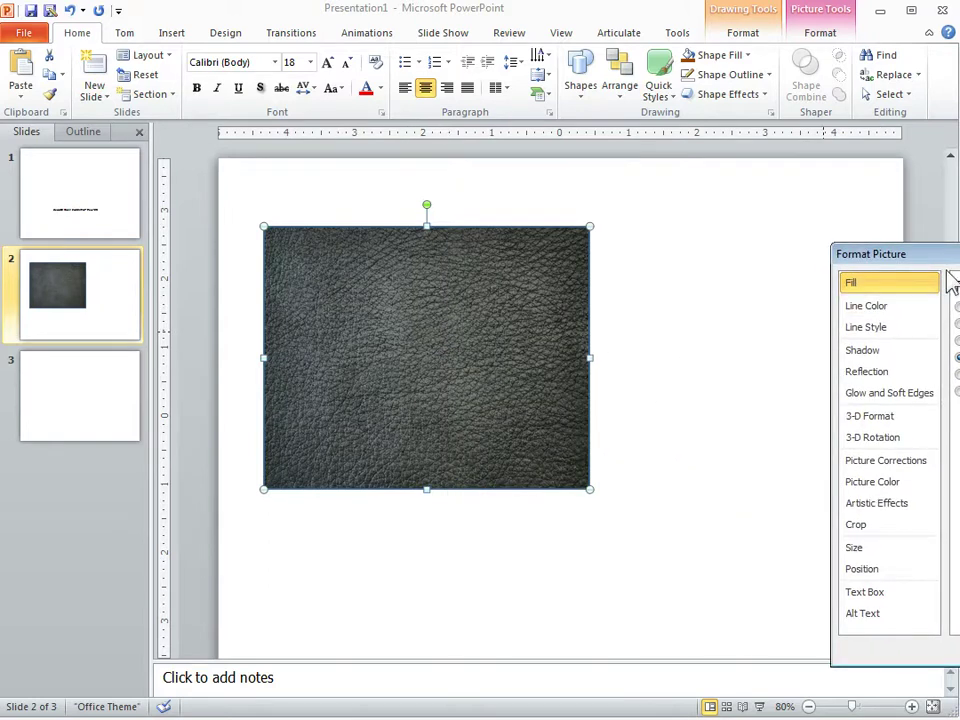
left_click_drag(959, 262, 606, 184)
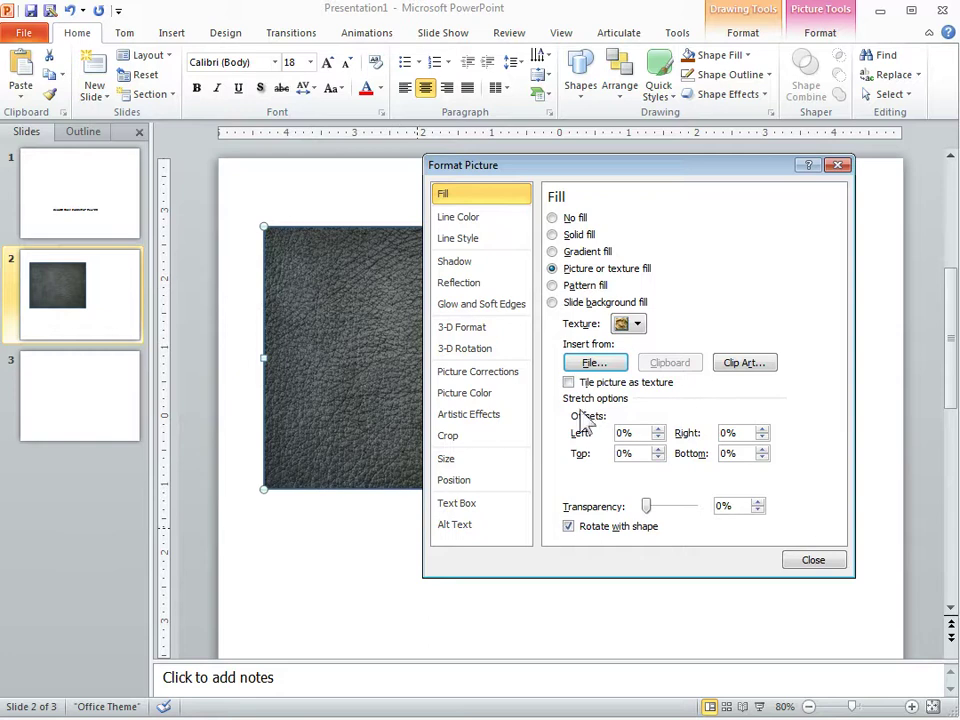
Try tiling the leather picture as a texture, then return the fill to stretched with 0% offsets and finish formatting.
left_click(568, 382)
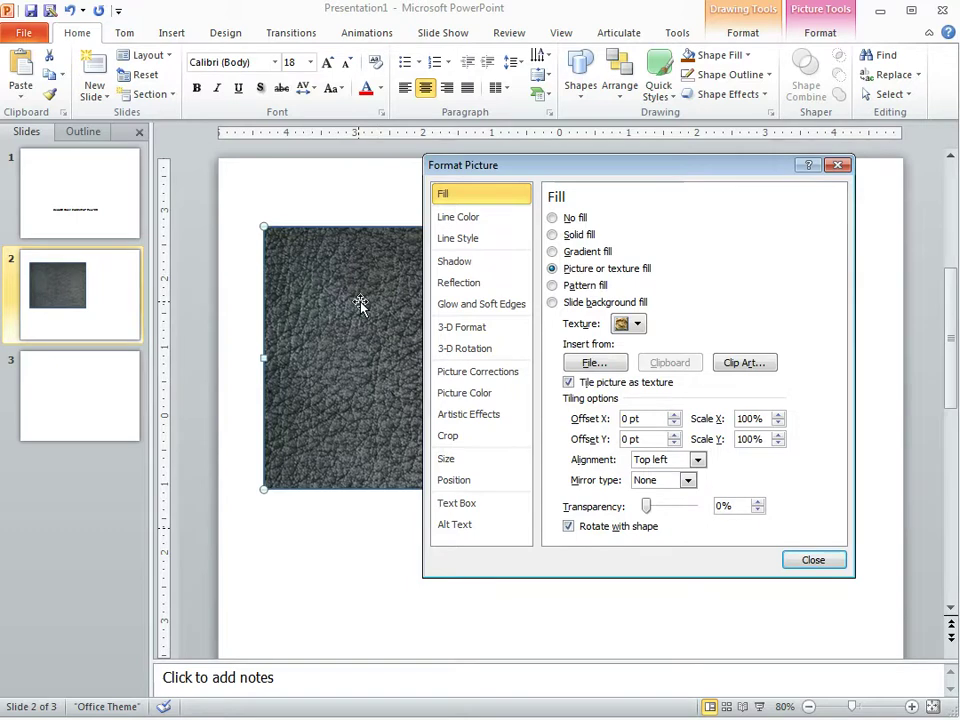
left_click_drag(545, 168, 778, 216)
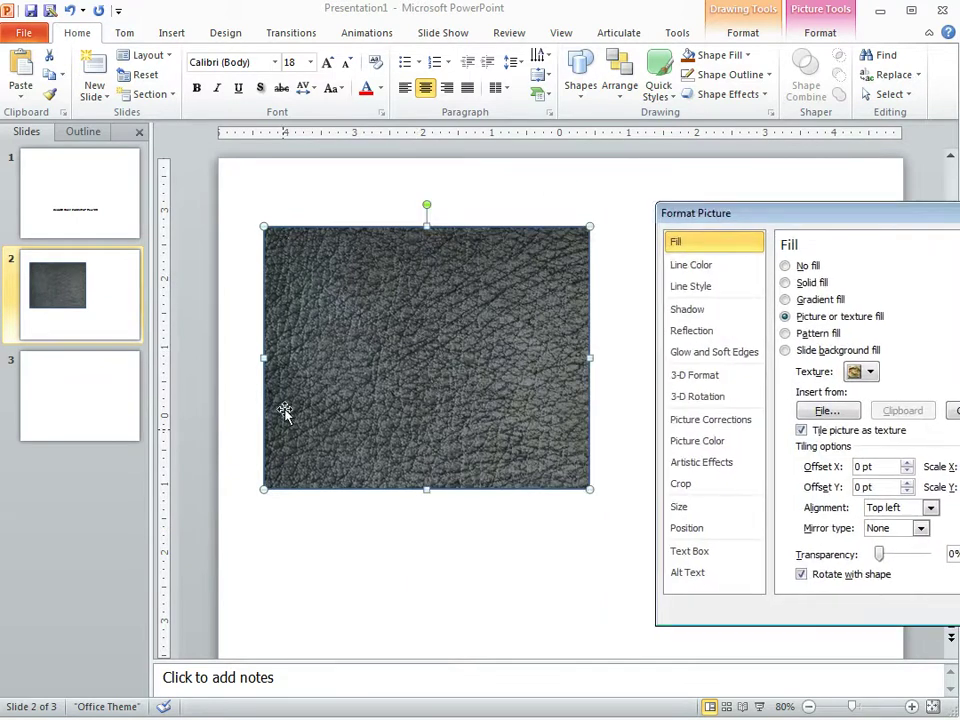
left_click_drag(720, 213, 501, 176)
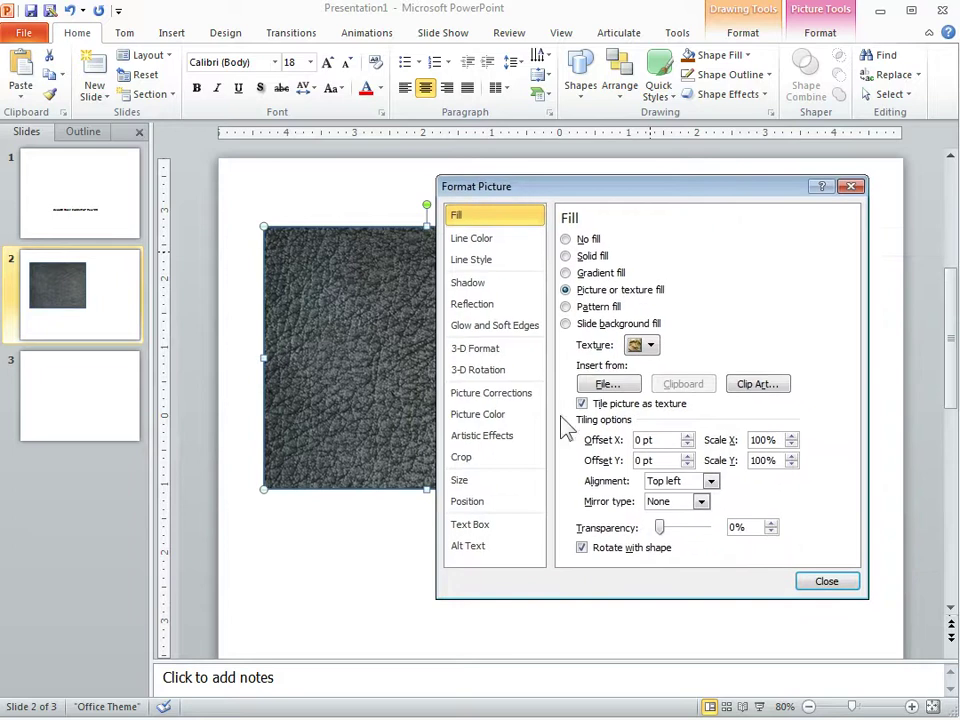
left_click(582, 405)
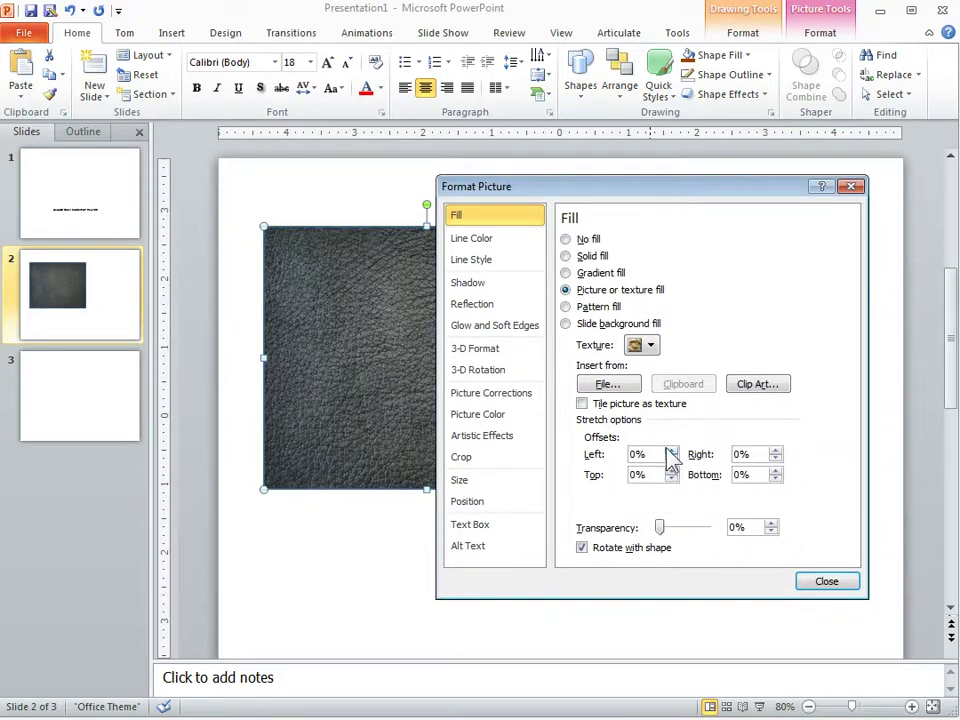
left_click(671, 450)
left_click(671, 458)
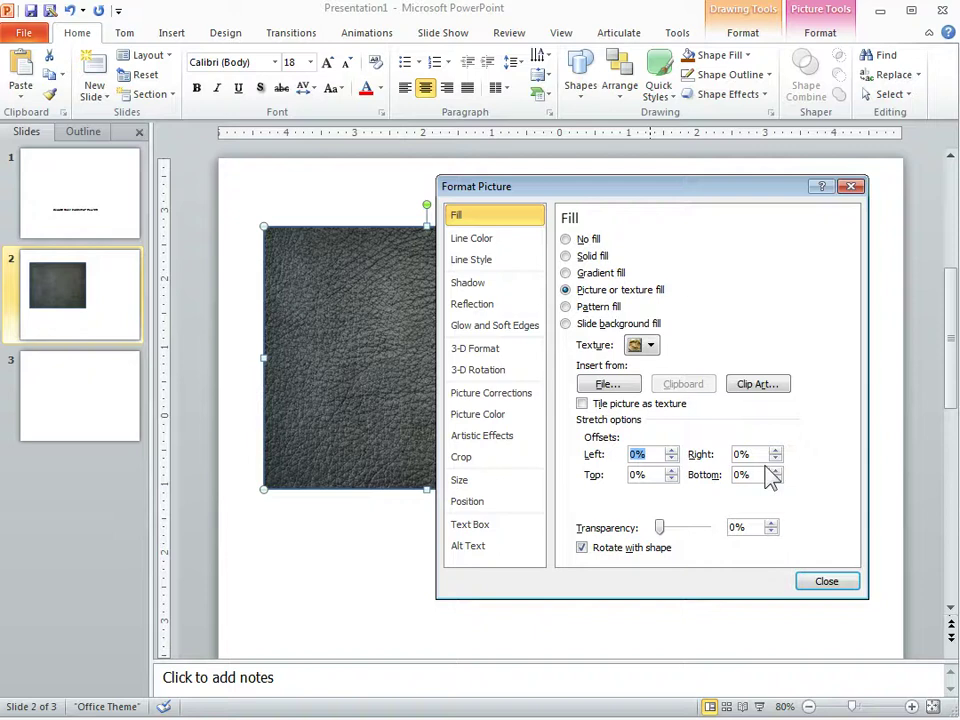
left_click(580, 404)
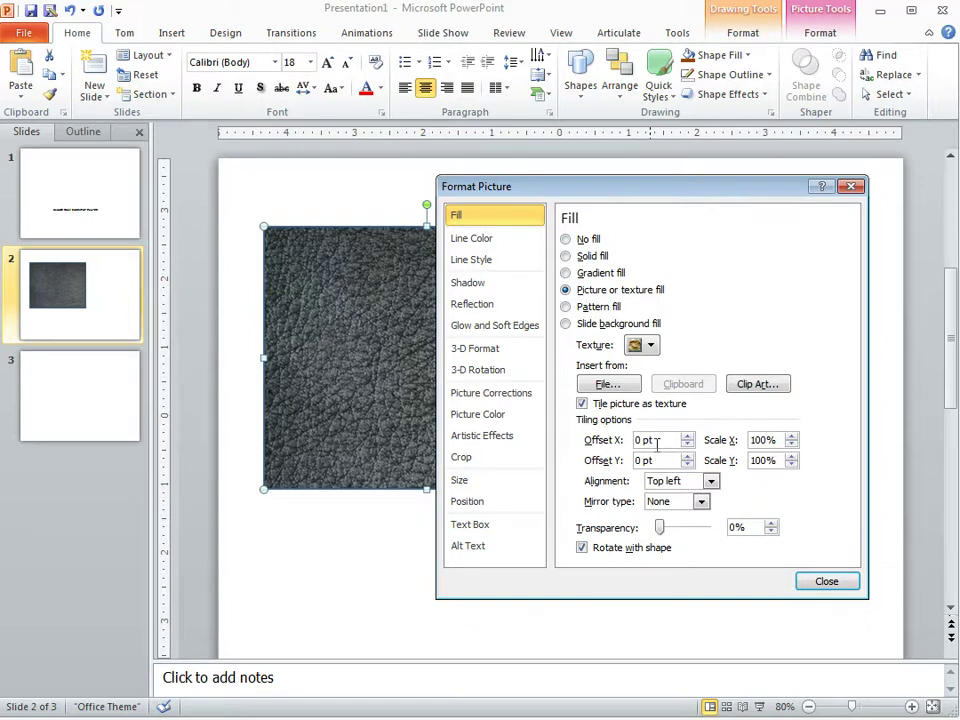
left_click(582, 404)
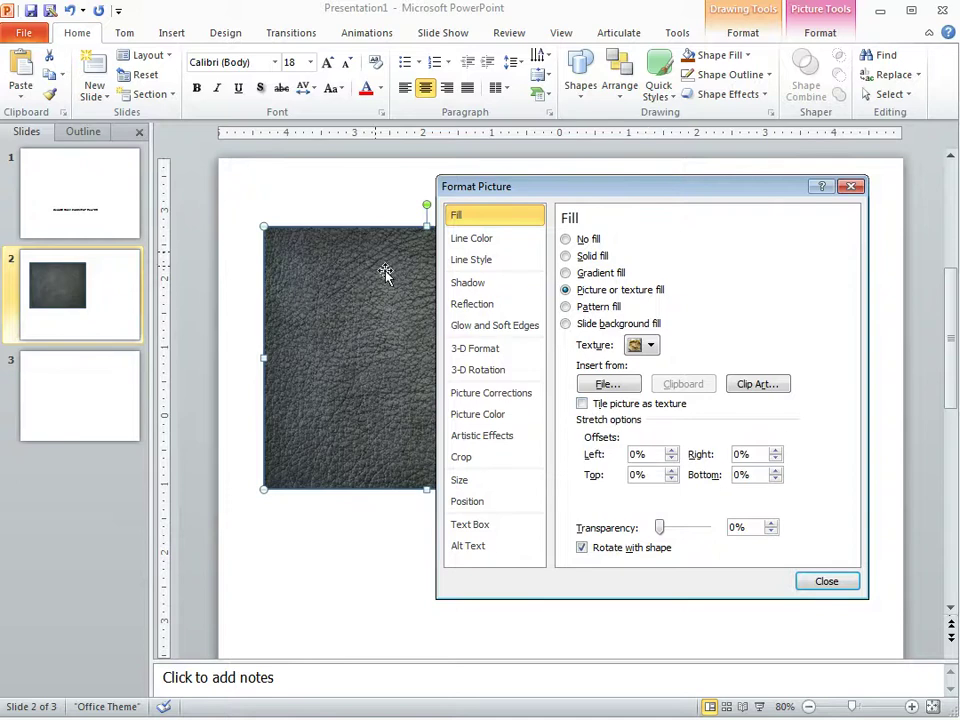
left_click(828, 583)
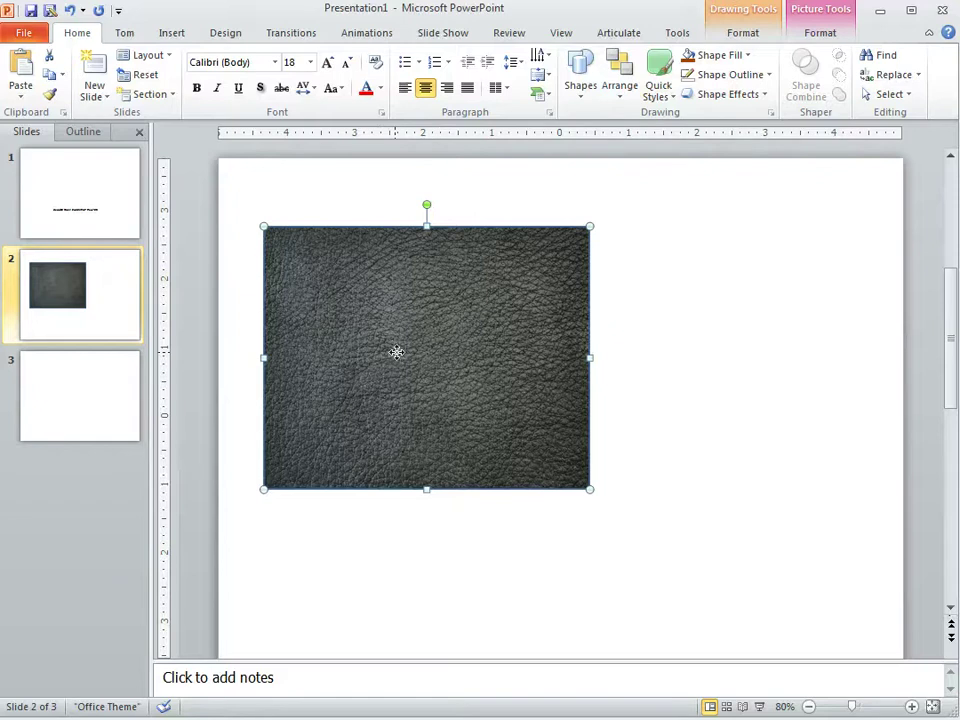
Duplicate the leather rectangle and arrange the original and its copy side by side across the slide.
left_click_drag(394, 350, 714, 362)
left_click_drag(491, 343, 462, 345)
left_click_drag(702, 366, 699, 360)
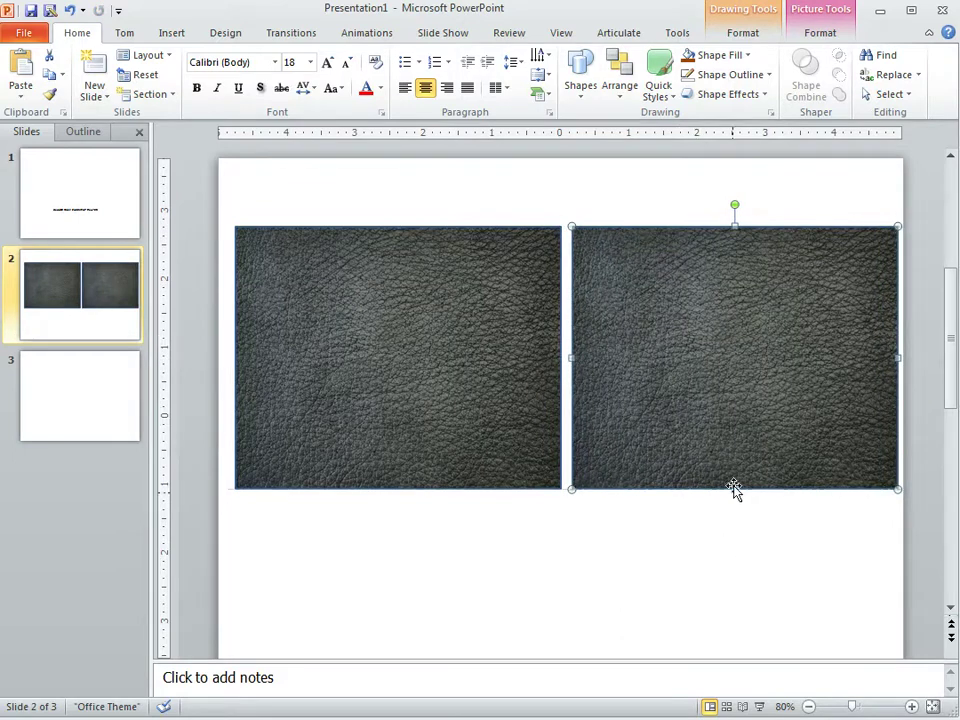
Fill the right-hand rectangle with the darkest orange theme shade, a solid brown.
left_click(747, 56)
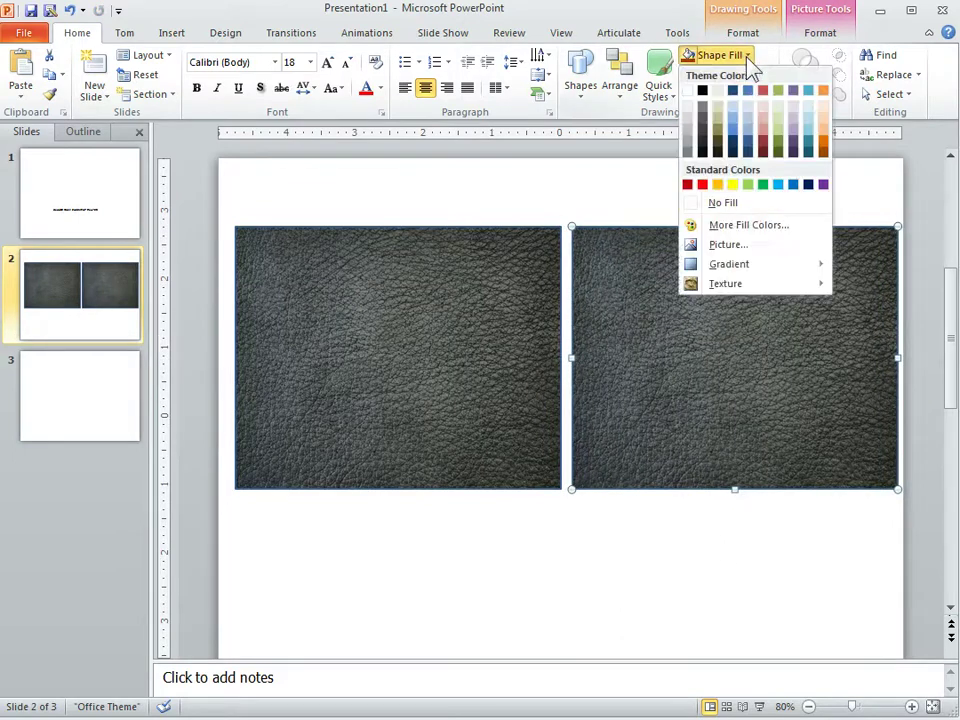
left_click(823, 145)
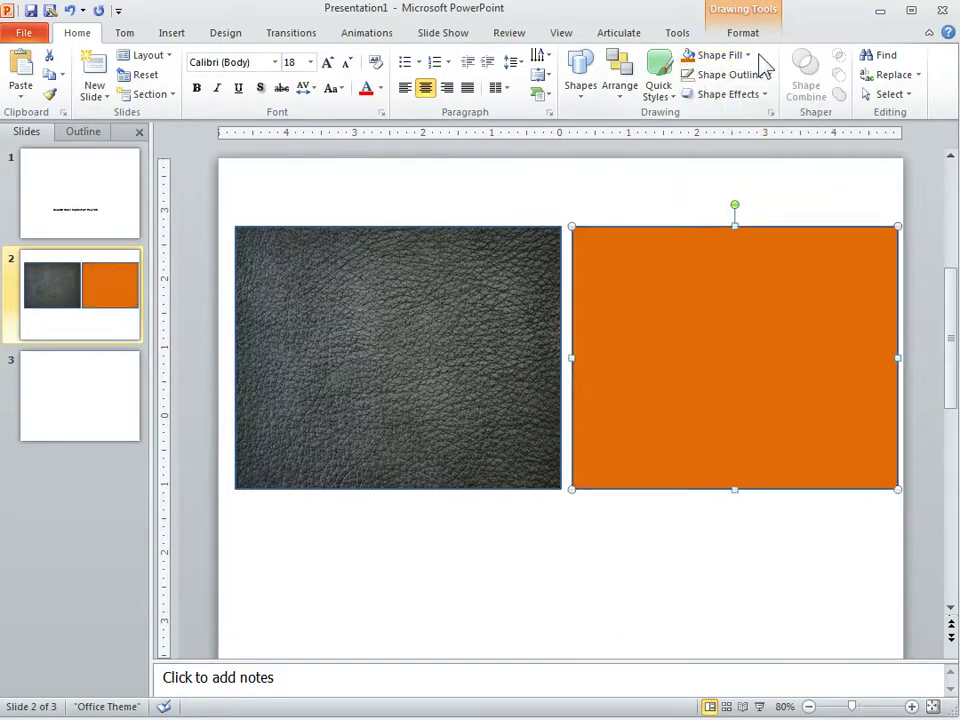
left_click(750, 60)
left_click(824, 154)
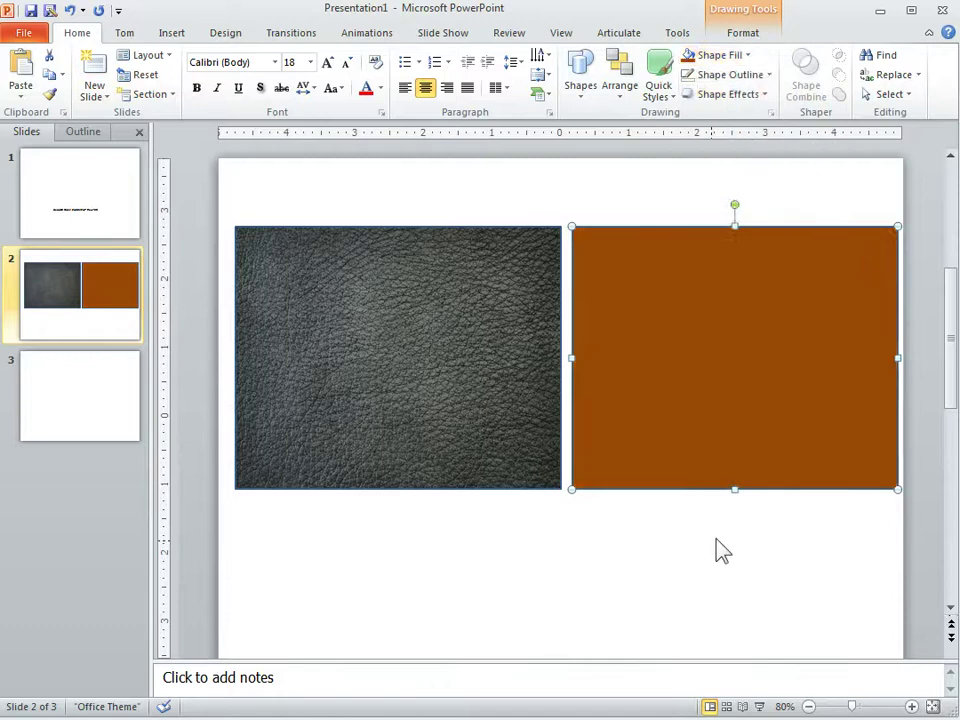
left_click(719, 552)
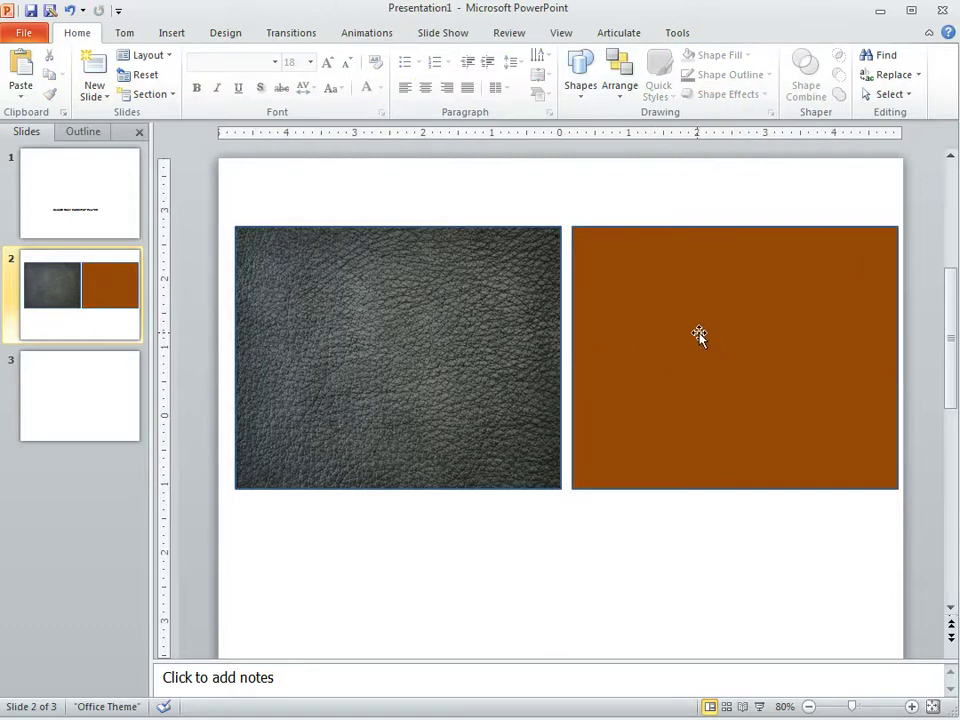
Place a copy of the brown rectangle directly below the original, extending past the slide's bottom edge.
left_click(808, 706)
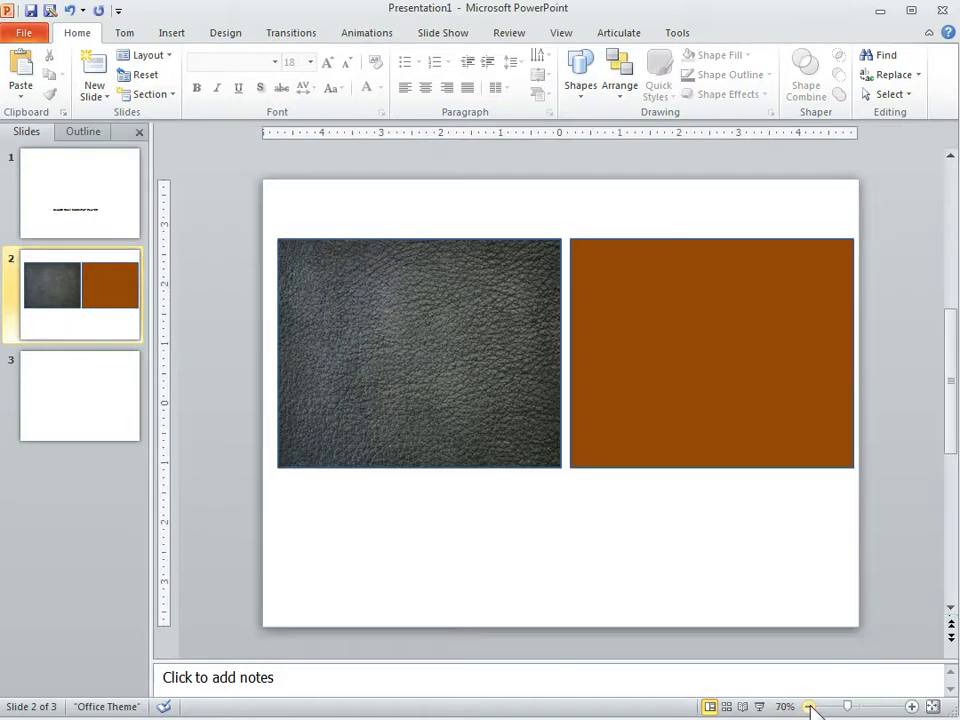
left_click_drag(707, 365, 705, 601)
left_click(519, 568)
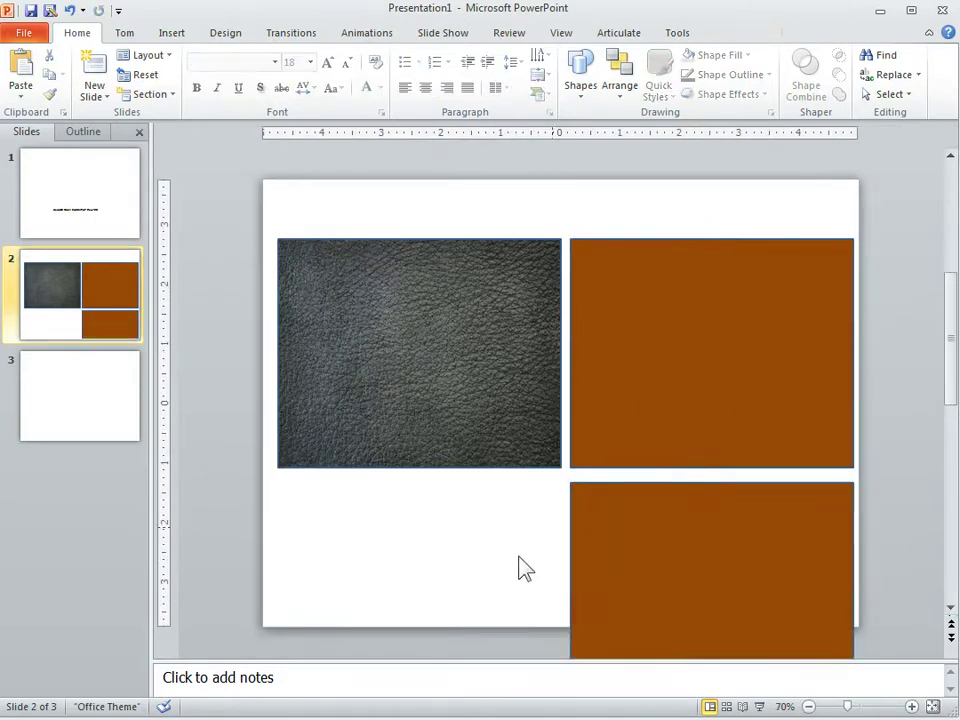
left_click(694, 307)
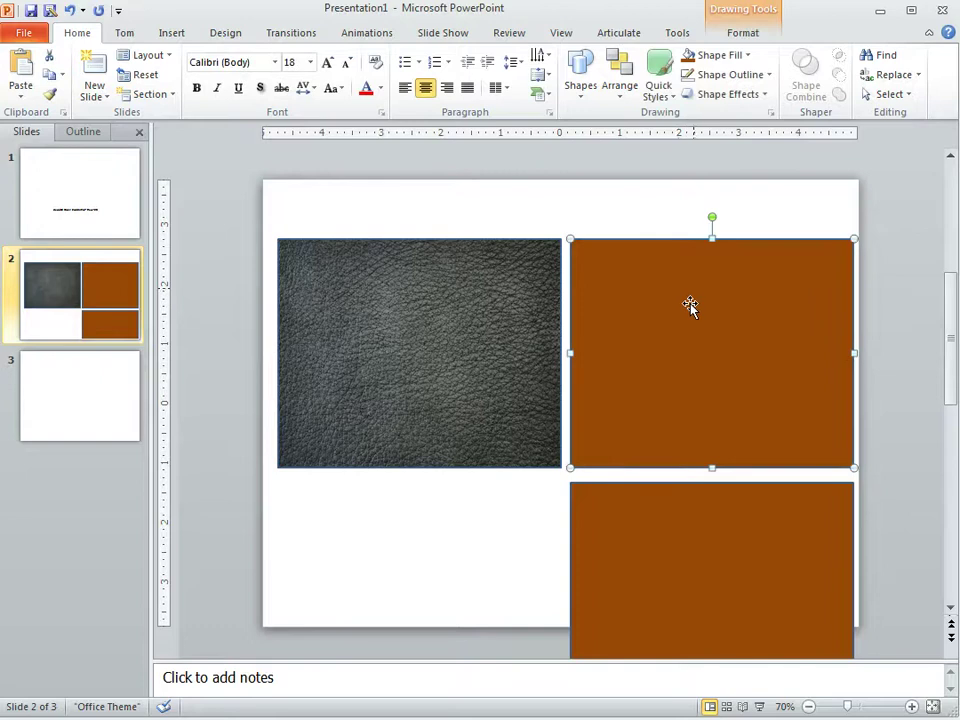
left_click(696, 575)
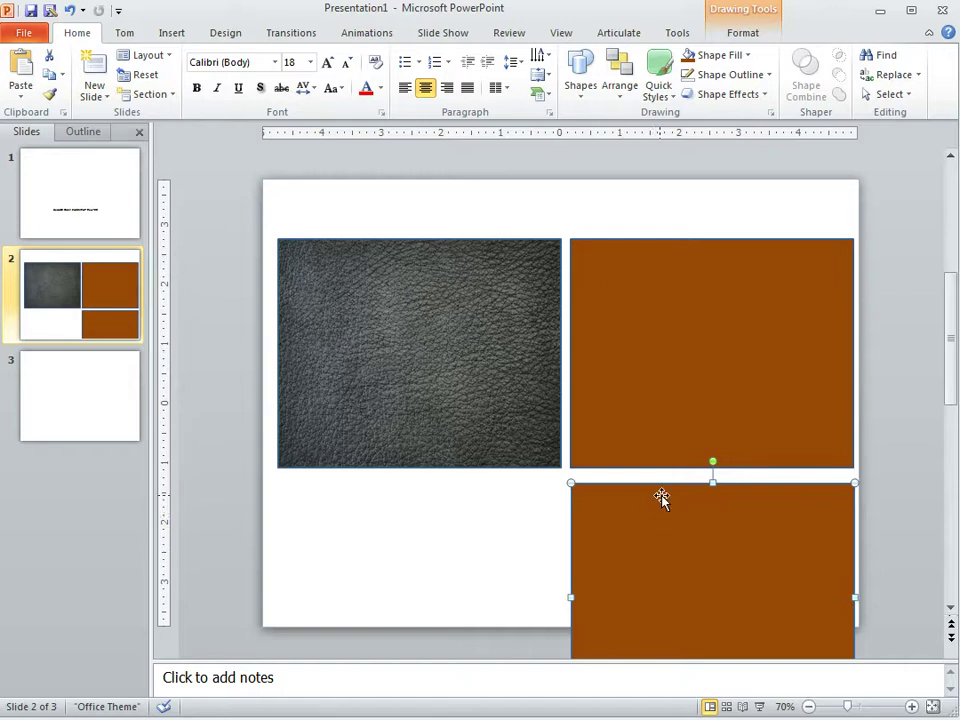
Apply the second preset shape effect in the first row to the upper brown rectangle for beveled edges.
left_click(669, 357)
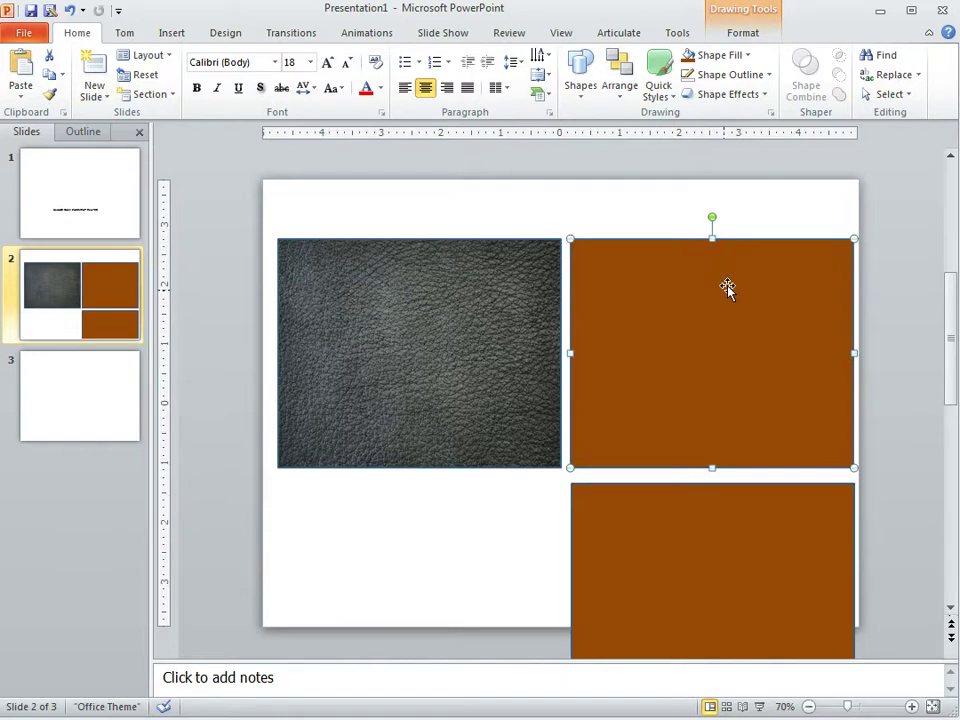
left_click(766, 95)
mouse_move(741, 135)
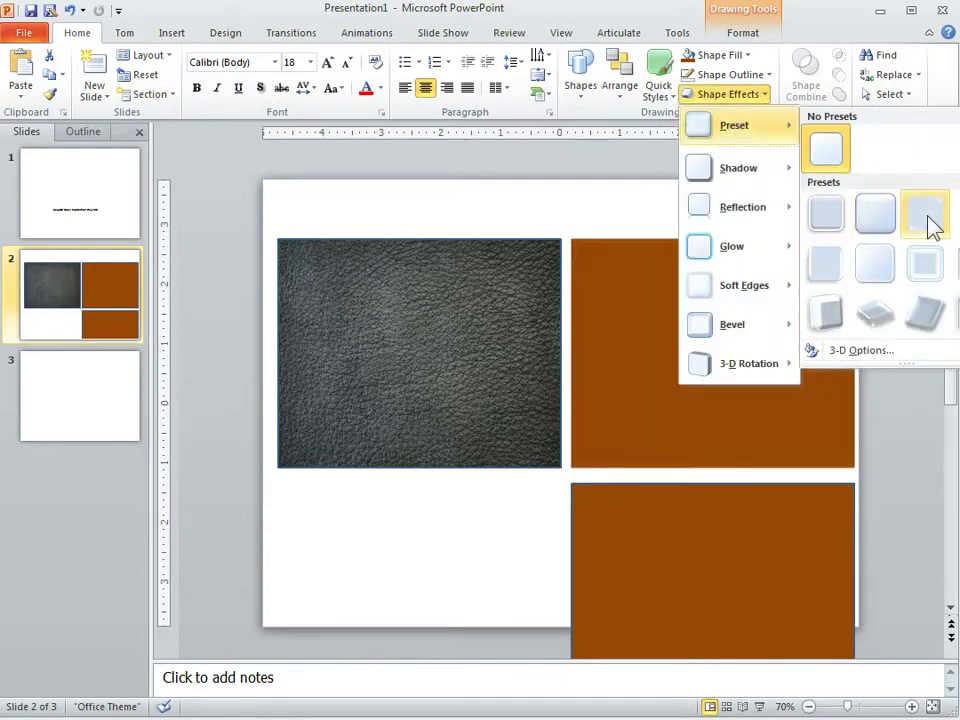
left_click(891, 222)
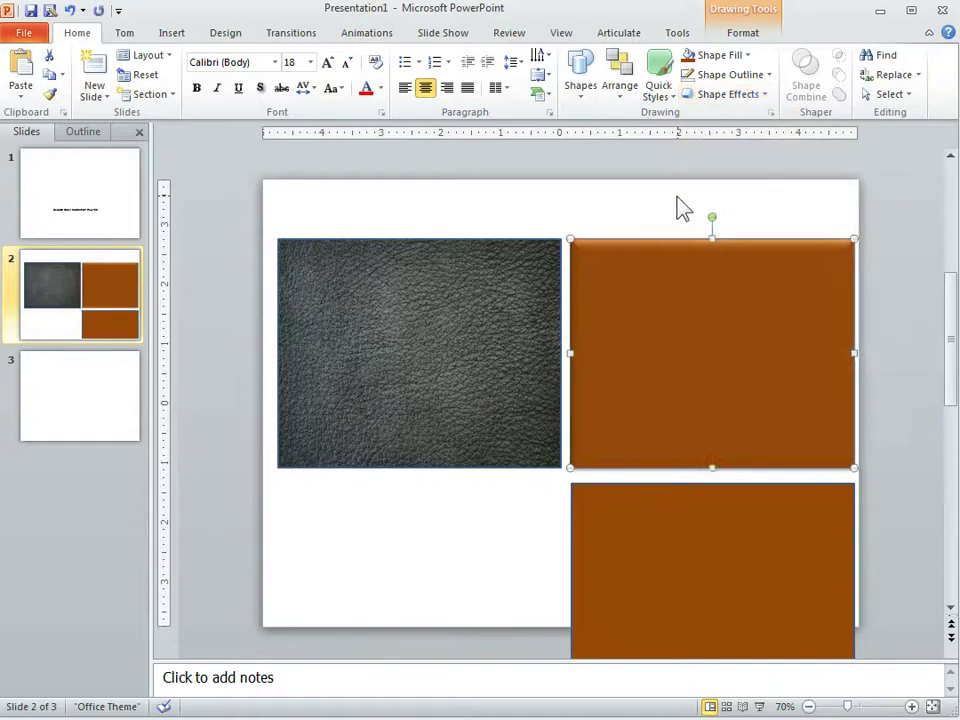
left_click(684, 205)
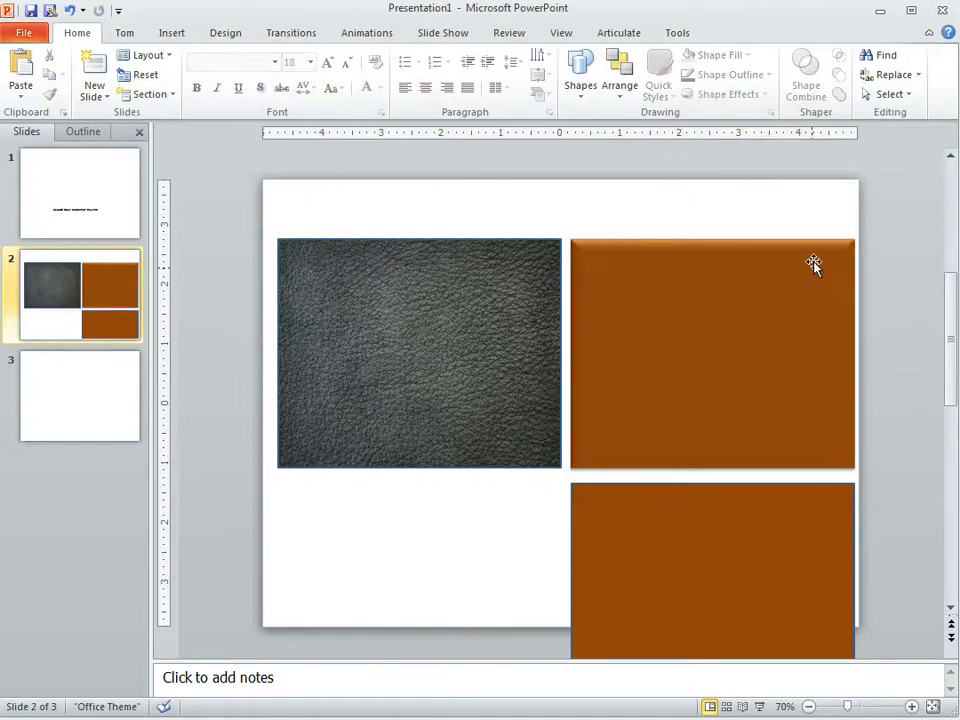
Fill the lower brown rectangle with the picture leather.jpg, keeping the rectangle in view beside the format settings.
left_click(697, 547)
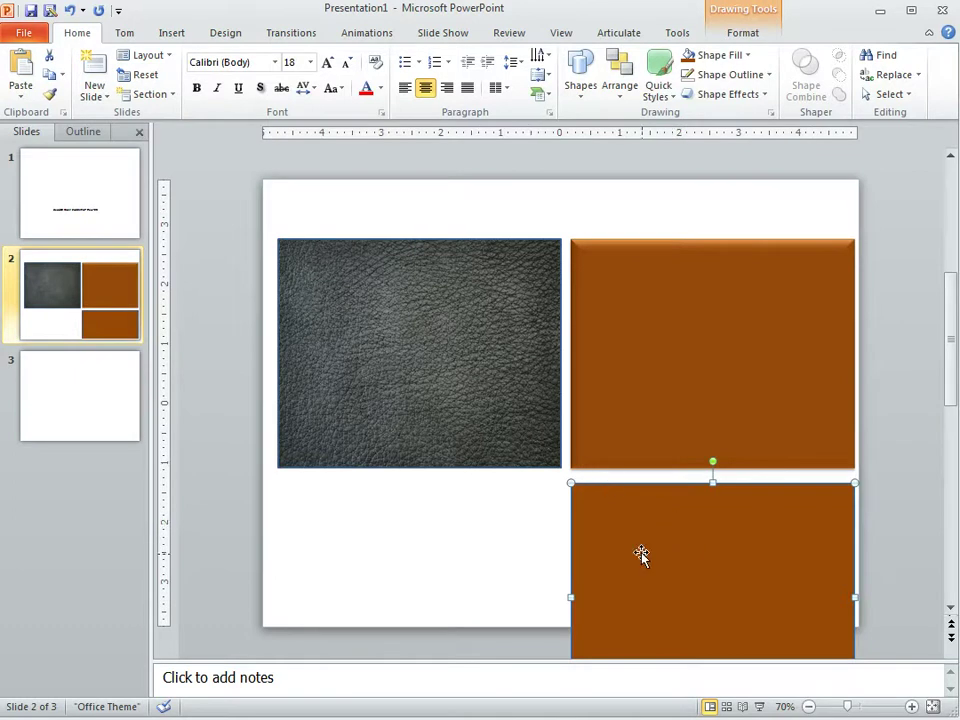
right_click(658, 534)
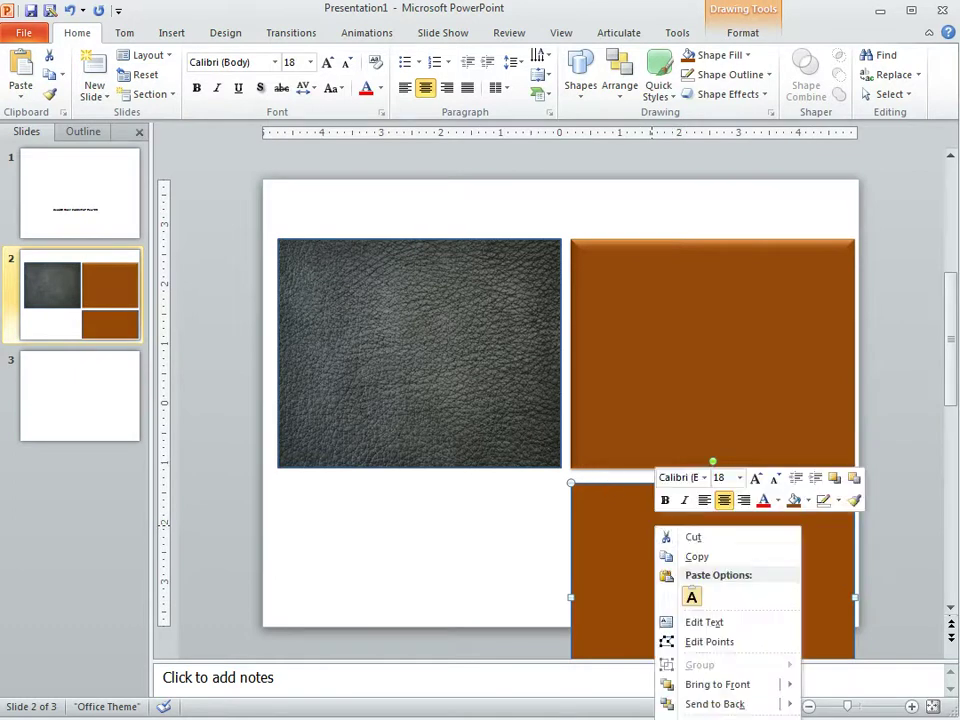
key("o")
left_click(580, 290)
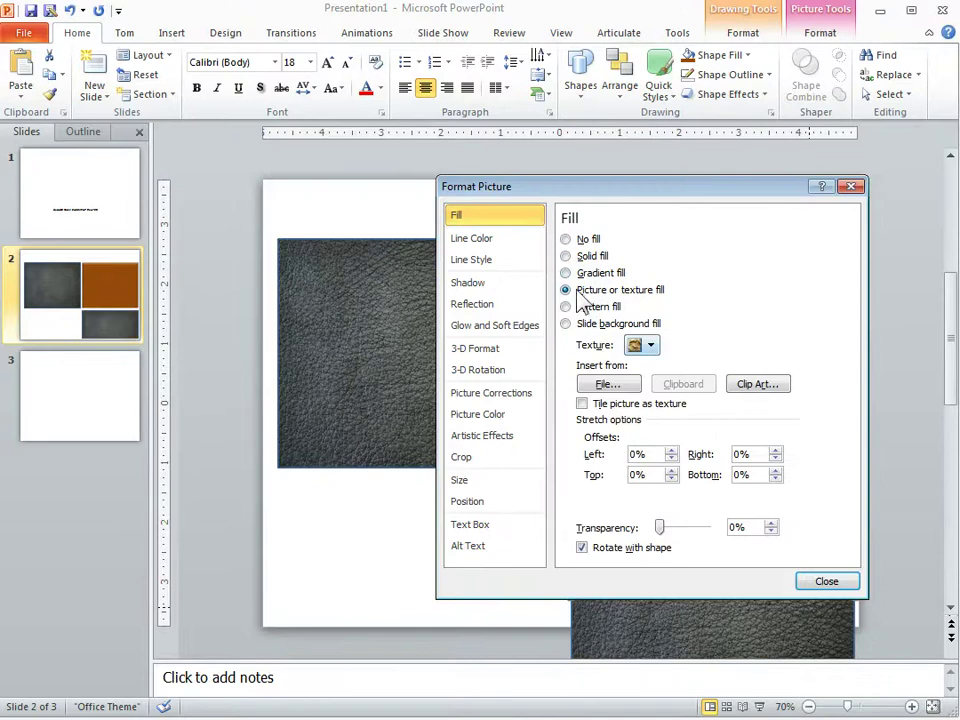
left_click(608, 385)
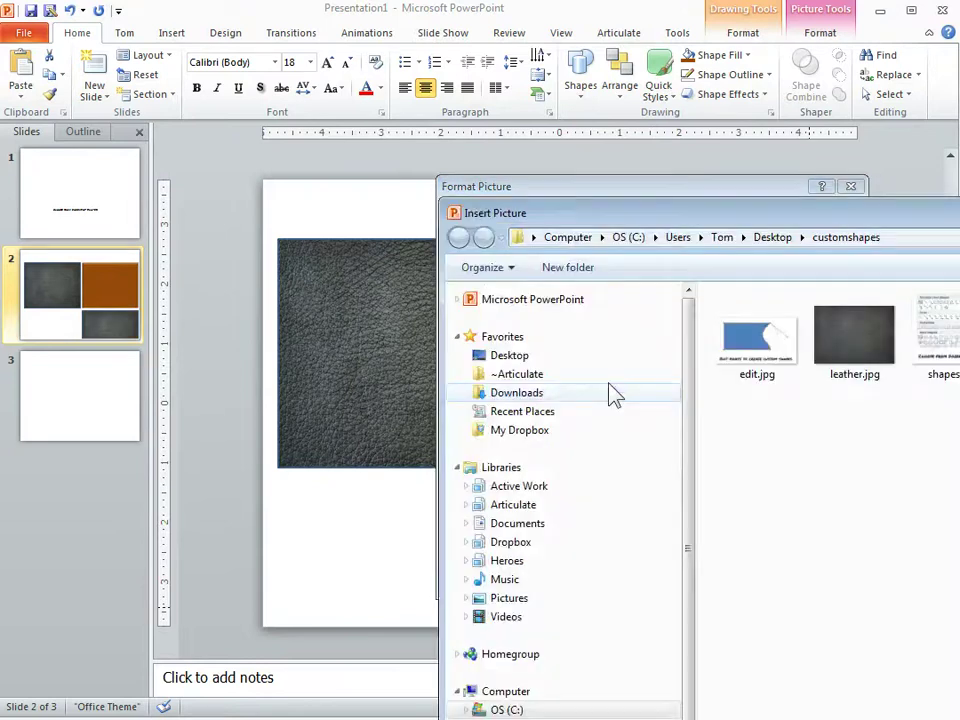
left_click(845, 345)
key("Return")
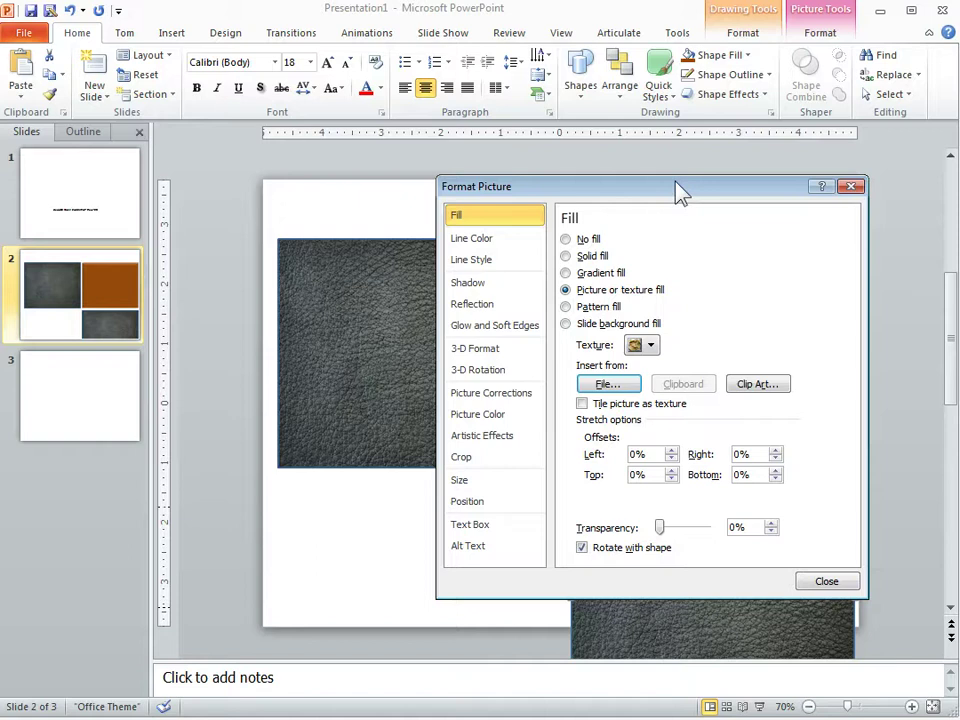
left_click_drag(680, 192, 344, 167)
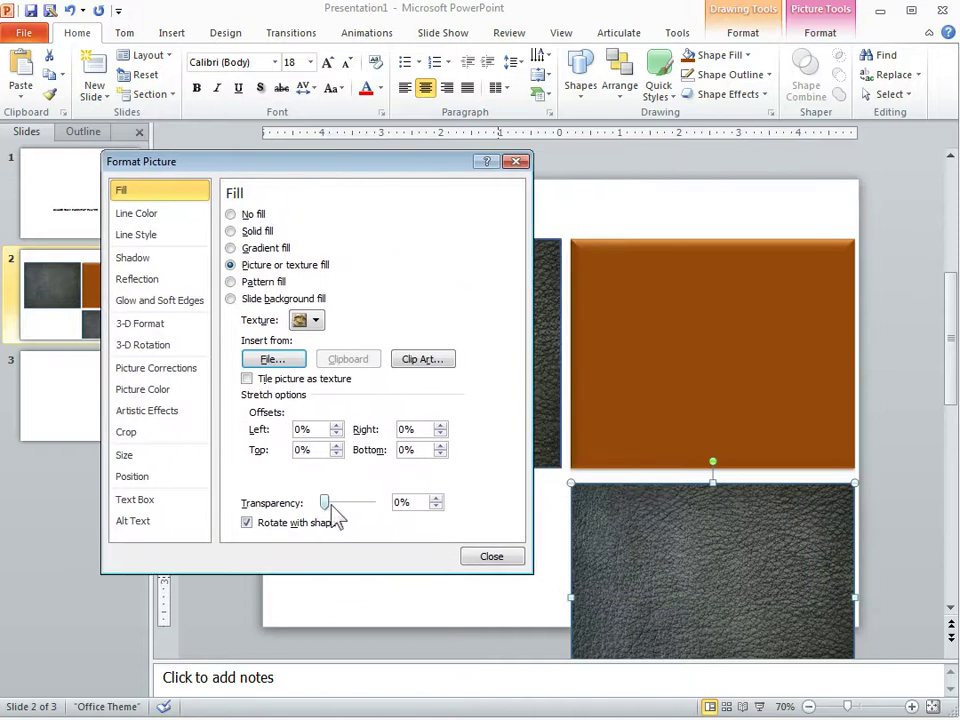
Set the lower leather rectangle's fill transparency to 37% and lay it directly over the brown beveled rectangle.
left_click_drag(330, 506, 342, 507)
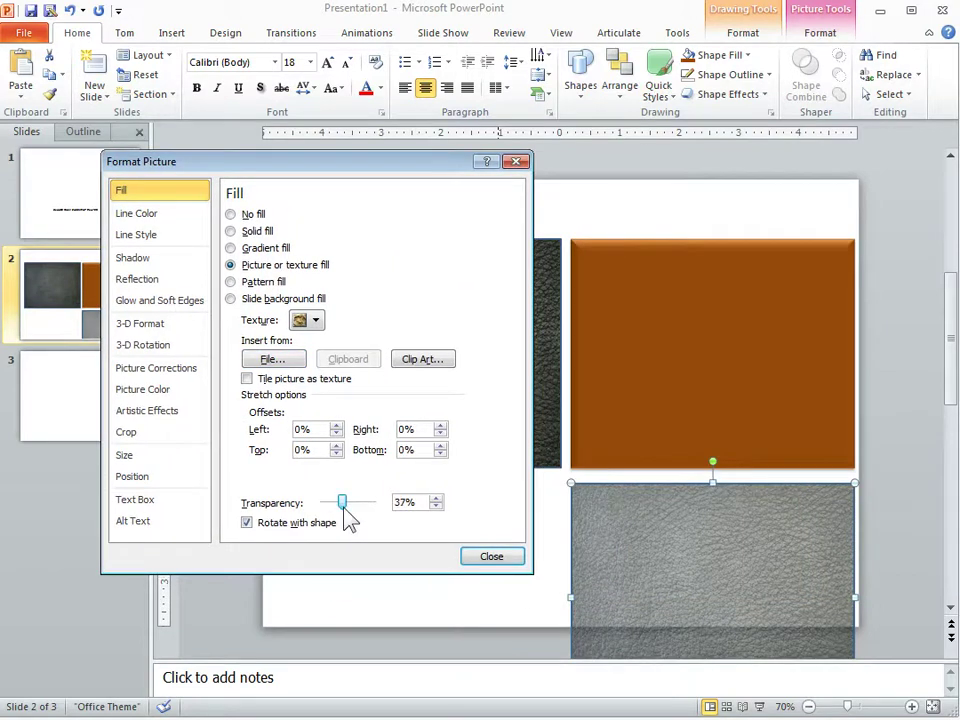
left_click(499, 562)
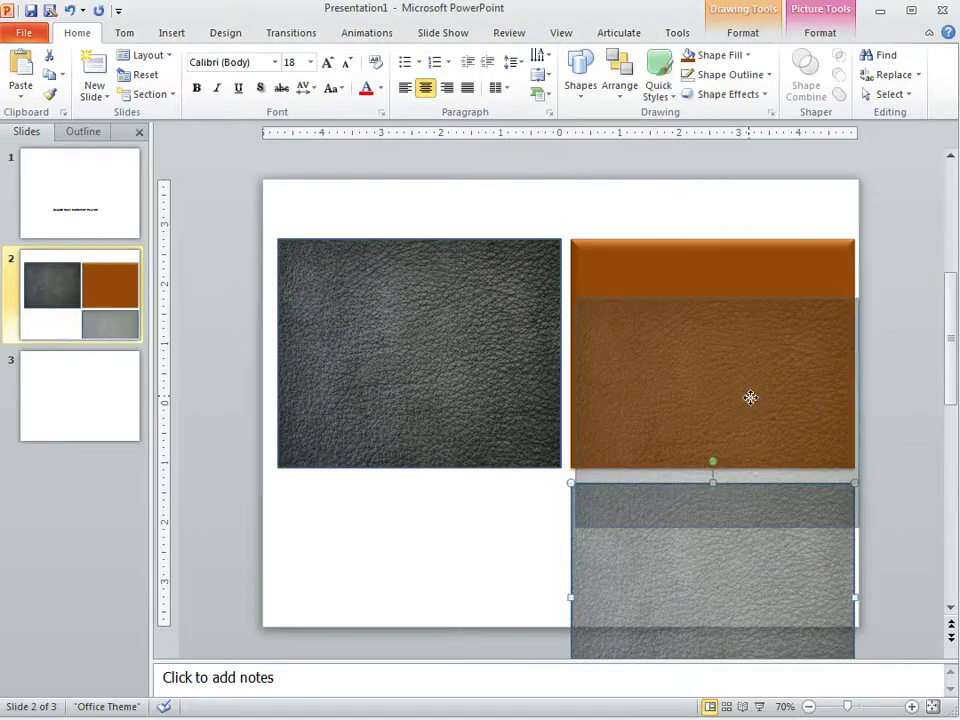
left_click_drag(750, 398, 746, 339)
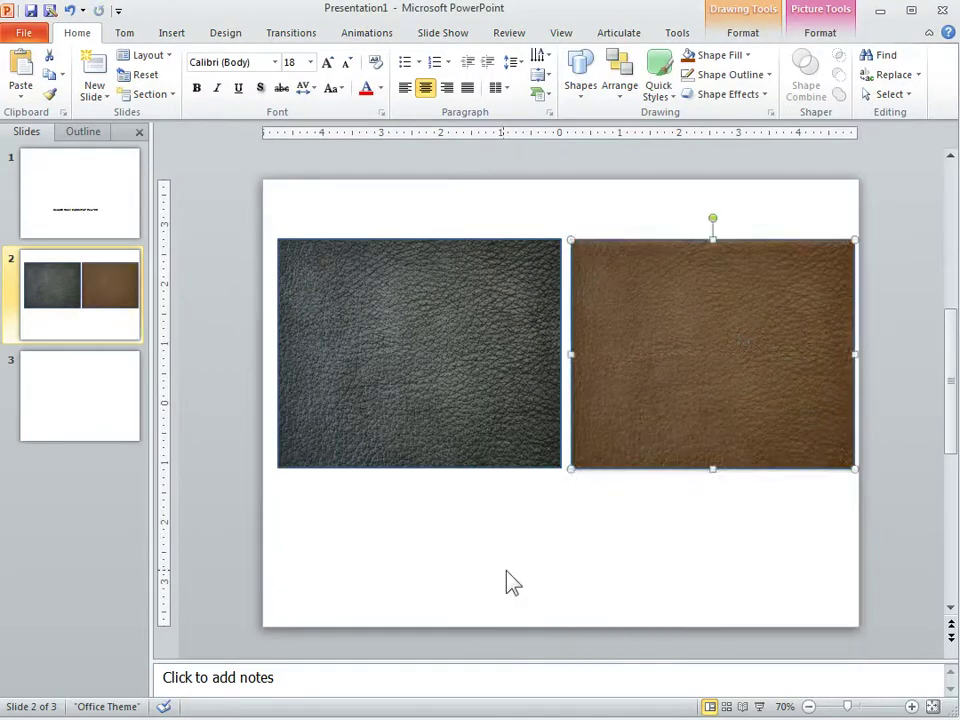
left_click(510, 580)
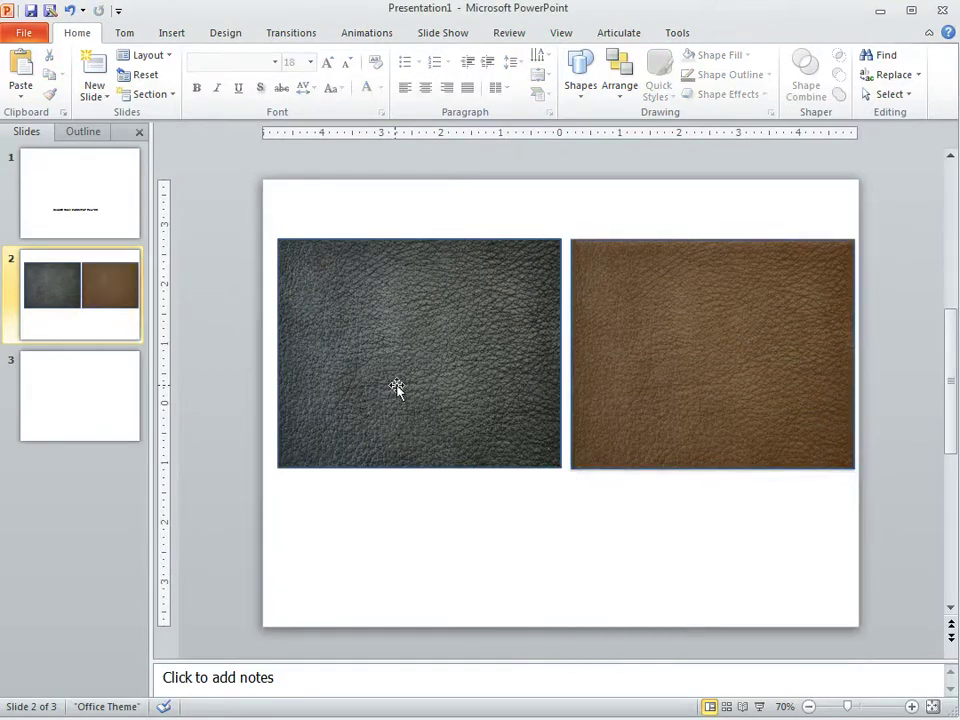
Realign the transparent leather rectangle with the edges of the brown rectangle beneath it.
left_click(724, 311)
mouse_move(724, 311)
left_mouse_down()
mouse_move(731, 334)
mouse_move(601, 258)
left_mouse_up()
left_click_drag(750, 300, 731, 317)
key("Escape")
left_click(645, 551)
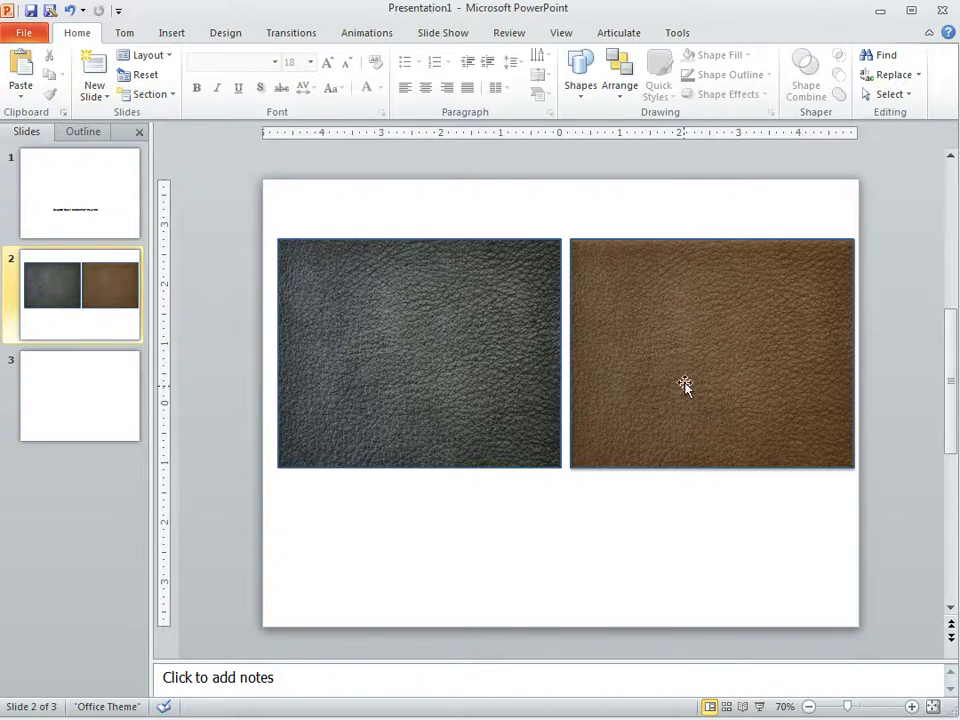
Recolor the beveled rectangle under the leather overlay with the darkest aqua theme shade, and place the overlay back over it.
mouse_move(699, 356)
left_mouse_down()
mouse_move(692, 401)
mouse_move(656, 278)
left_mouse_up()
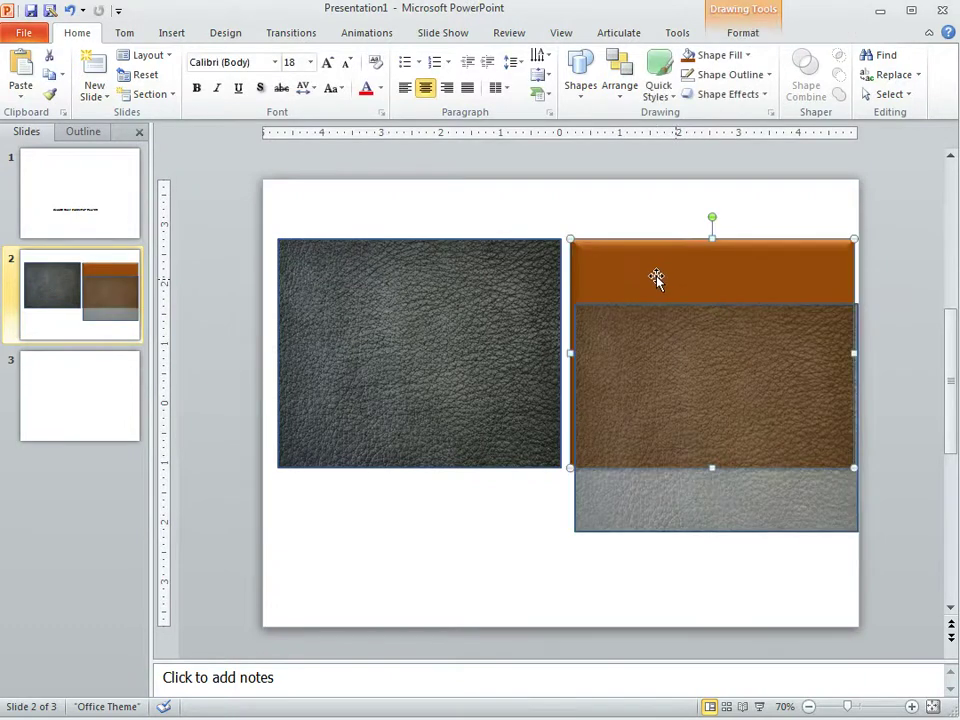
left_click(747, 57)
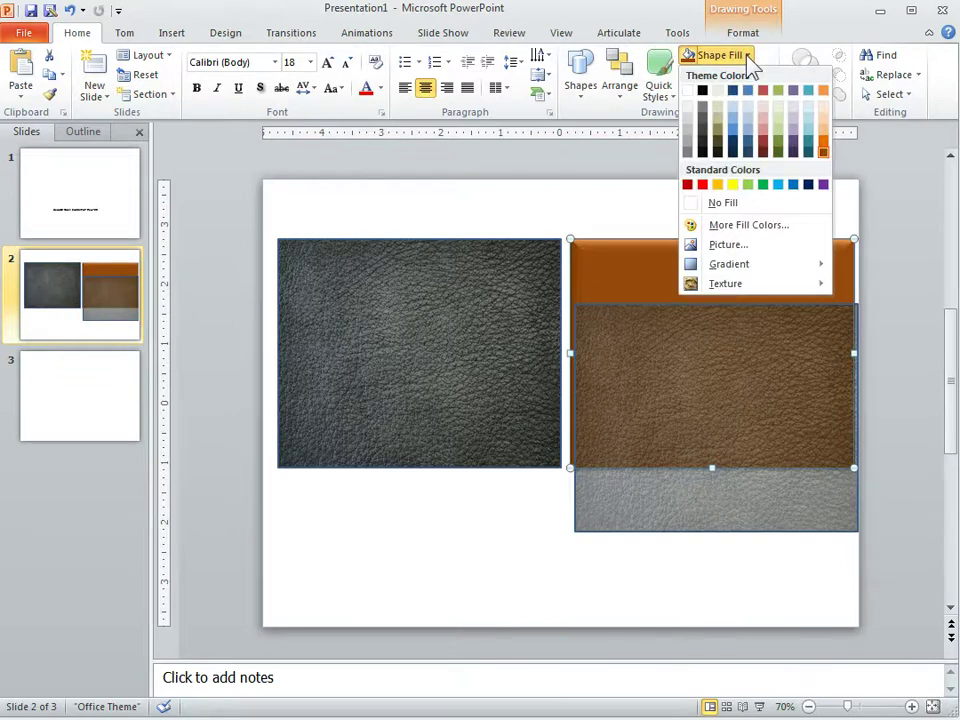
left_click(808, 151)
left_click(645, 567)
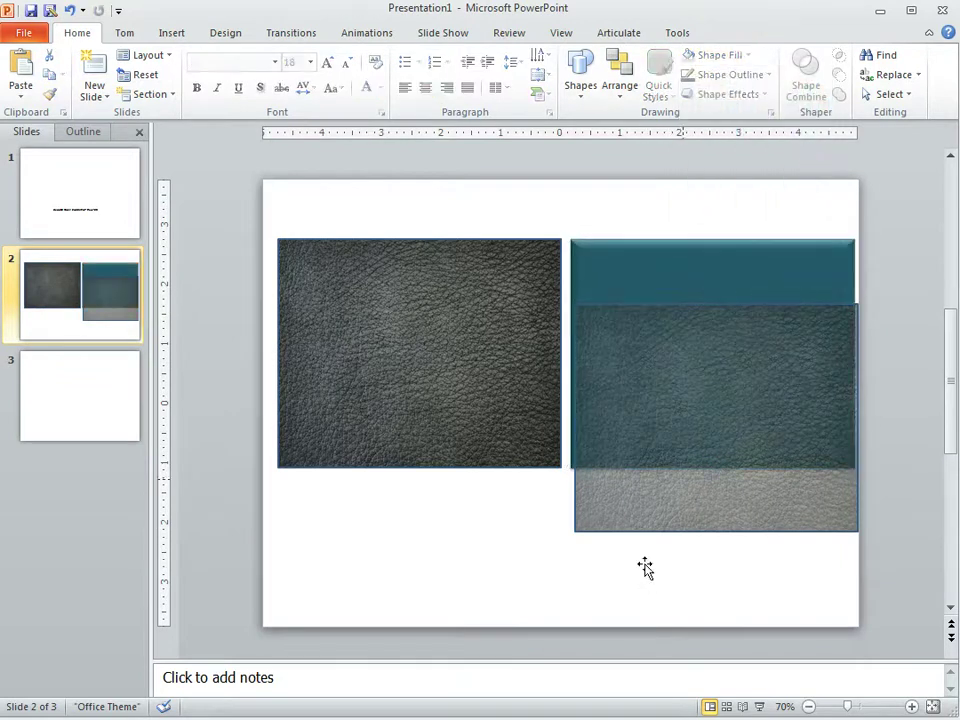
left_click_drag(668, 500, 680, 407)
left_click(505, 565)
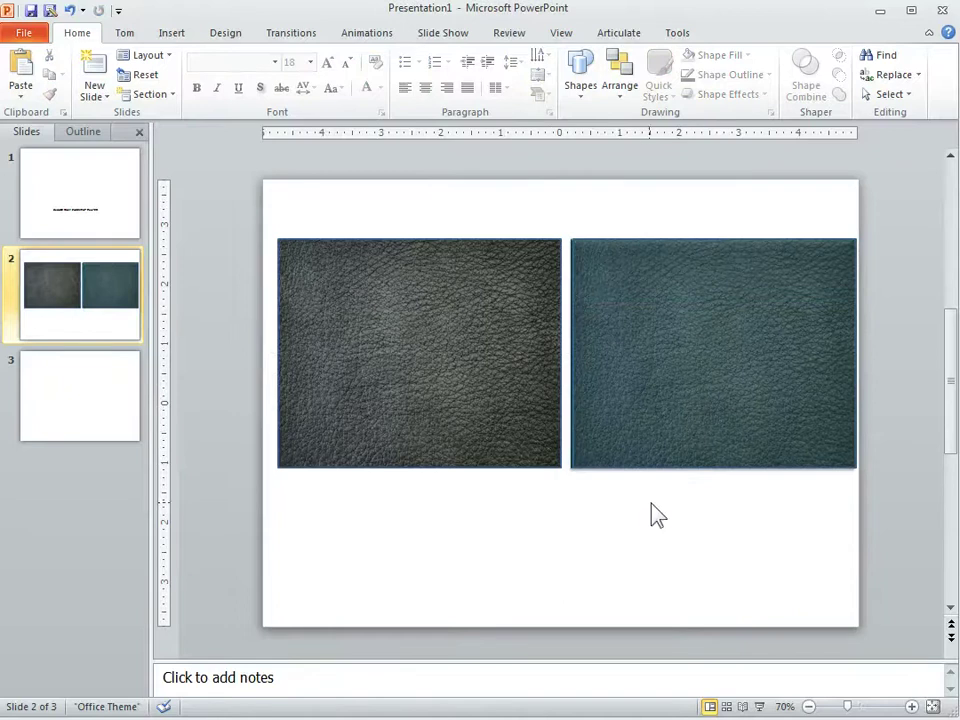
Replace the transparent overlay's leather fill with the last wood texture in the gallery and lay it over the teal rectangle.
left_click(675, 392)
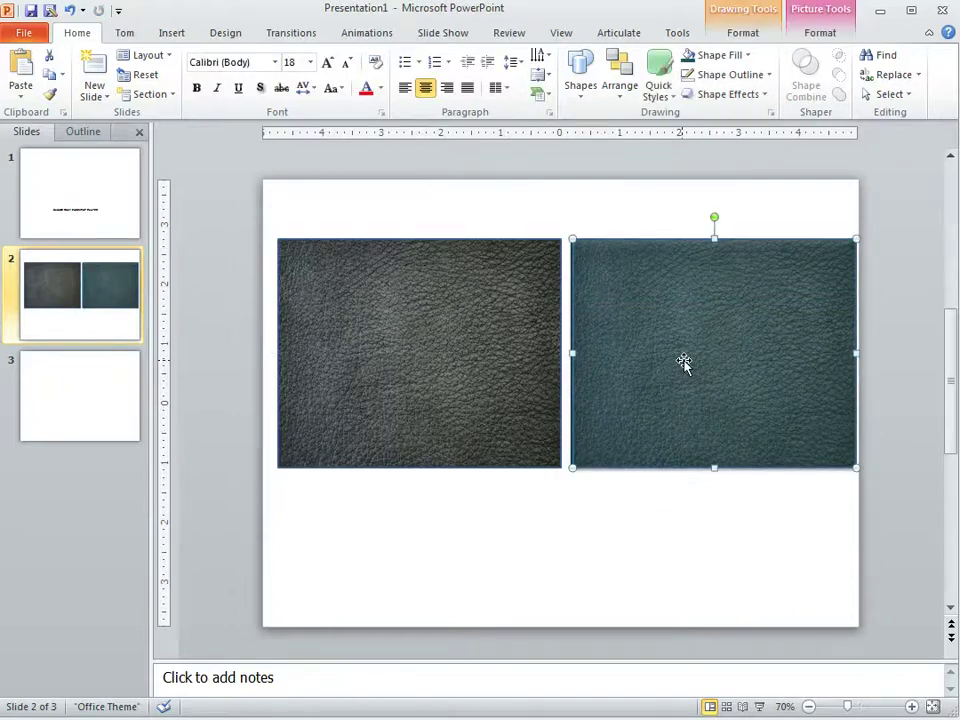
left_click_drag(688, 362, 685, 485)
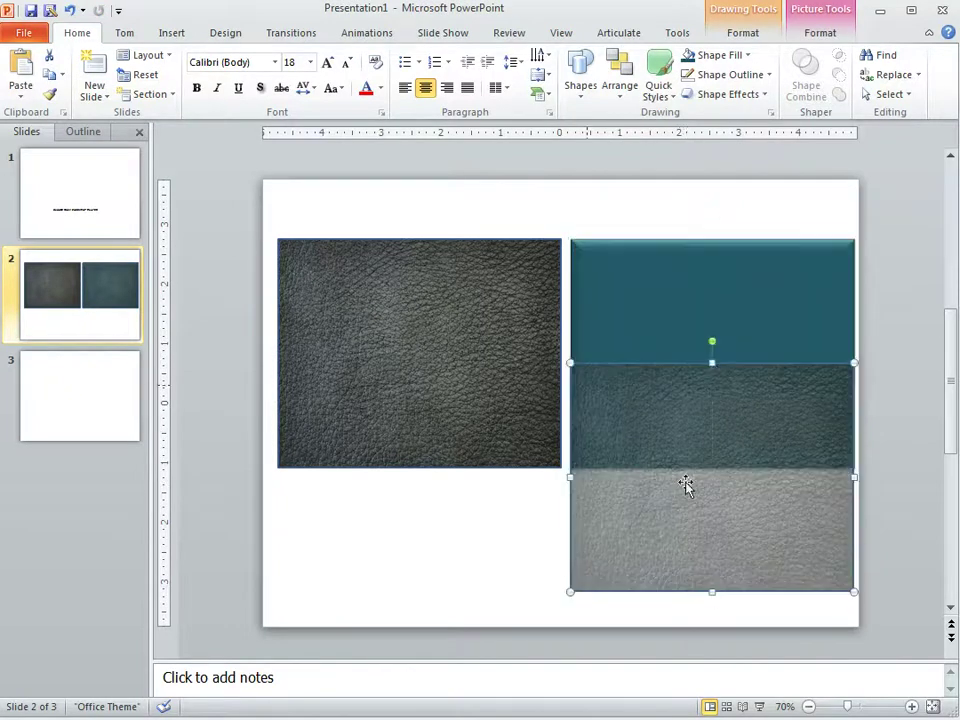
right_click(656, 401)
left_click(748, 692)
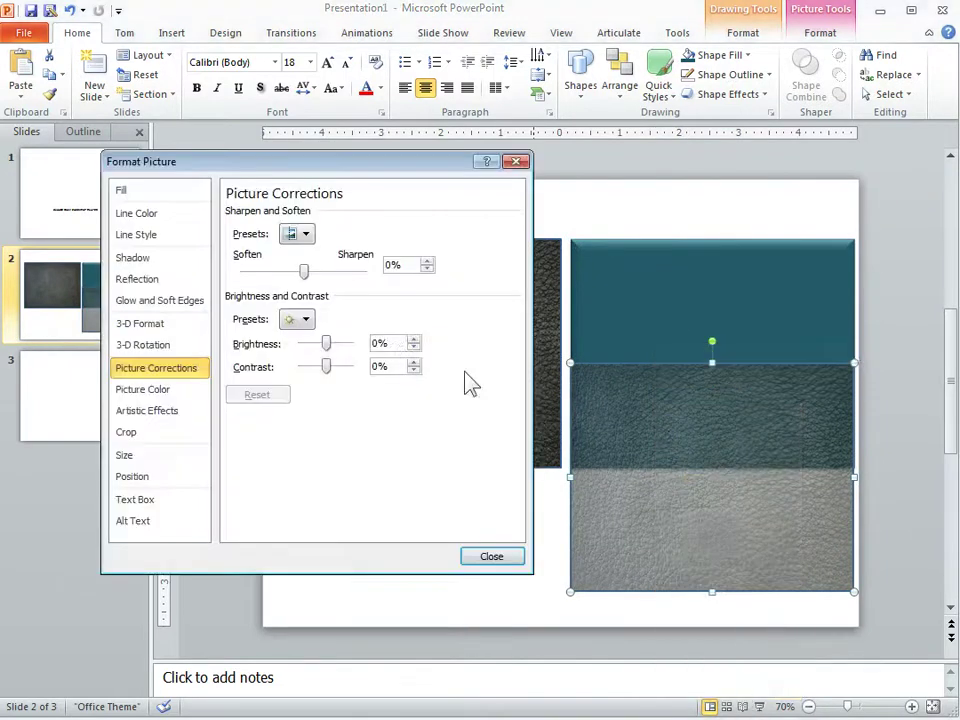
left_click(125, 190)
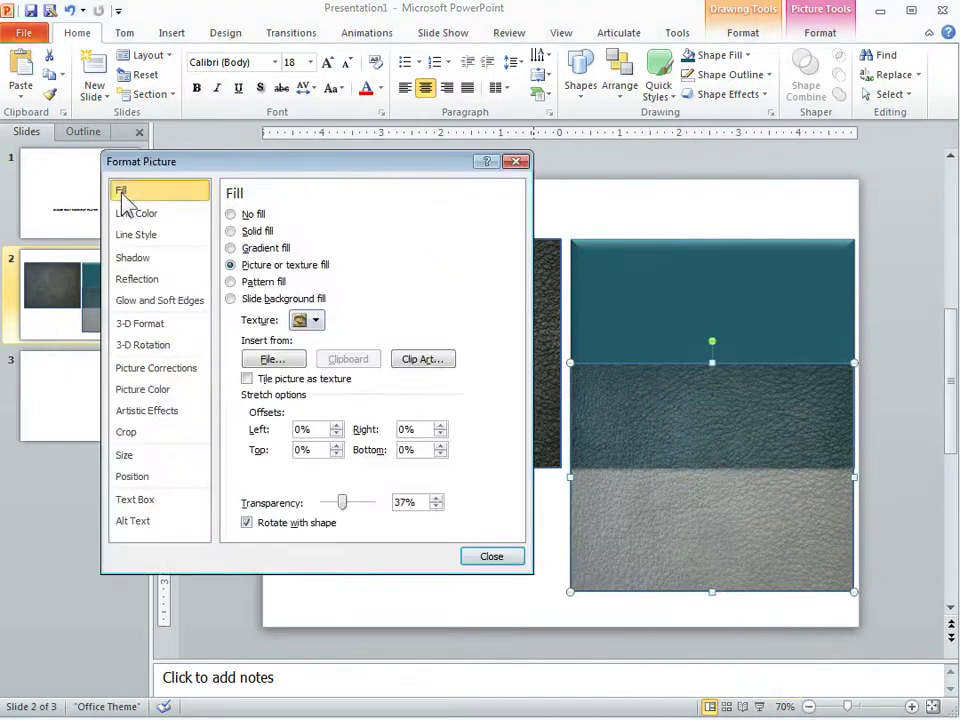
left_click(314, 322)
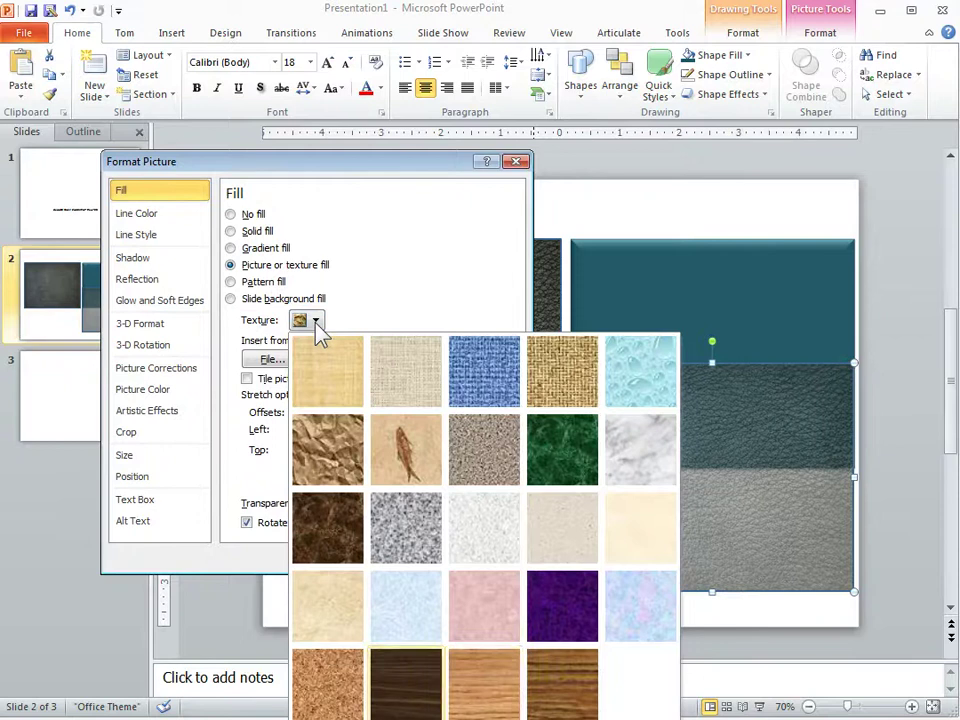
left_click(578, 700)
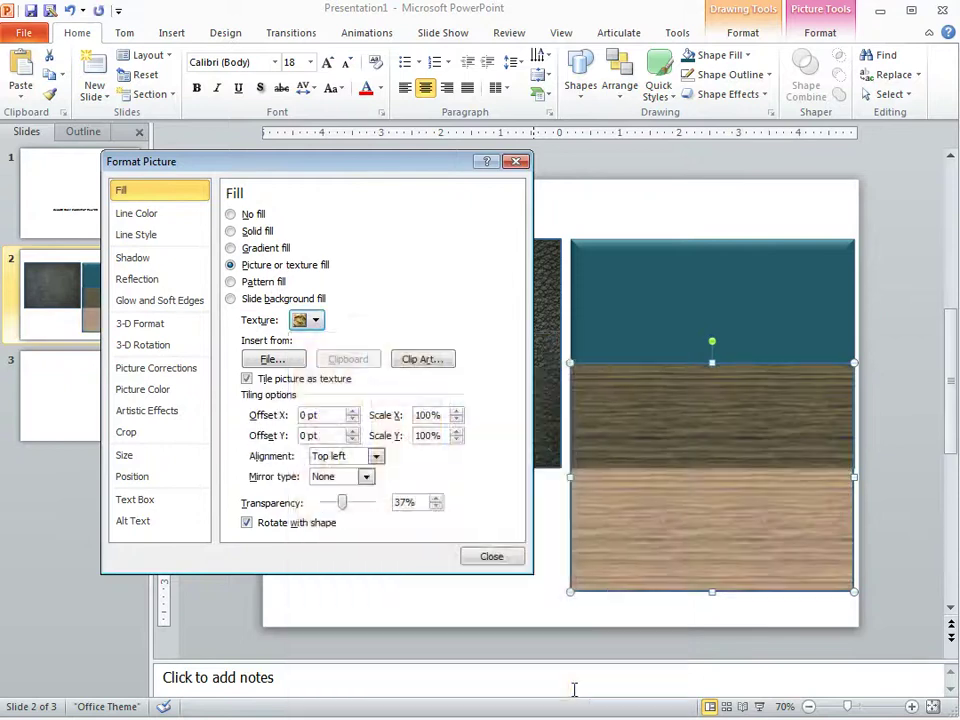
left_click(602, 610)
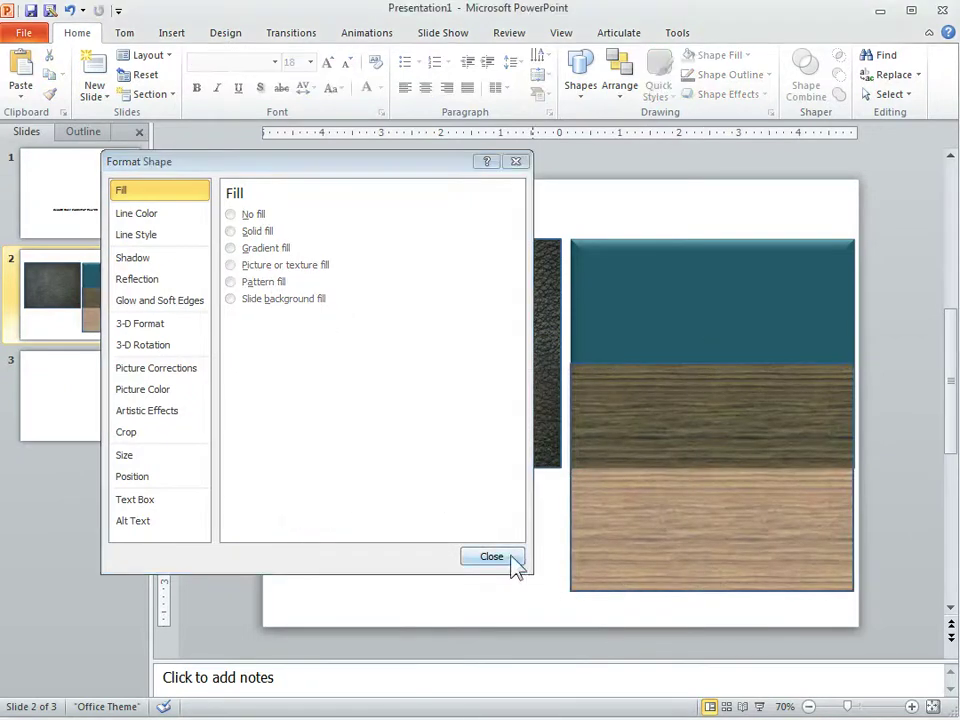
left_click(526, 560)
left_click(512, 558)
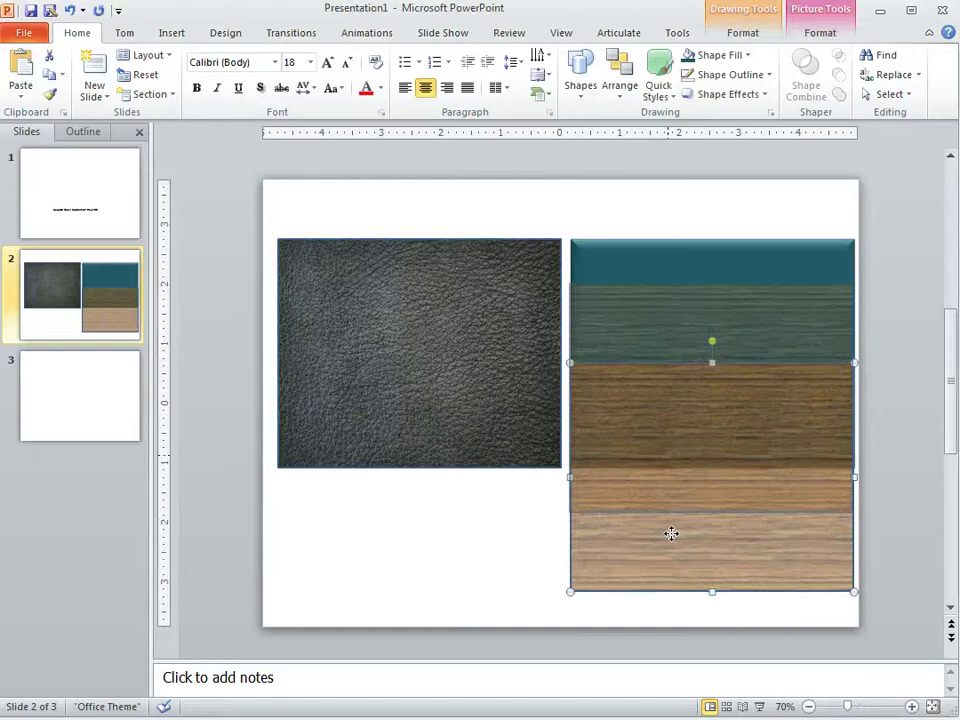
left_click_drag(671, 531, 669, 413)
left_click(419, 590)
Recolor the beveled rectangle under the wood overlay with the darkest orange theme shade, and place the overlay back over it.
left_click(707, 369)
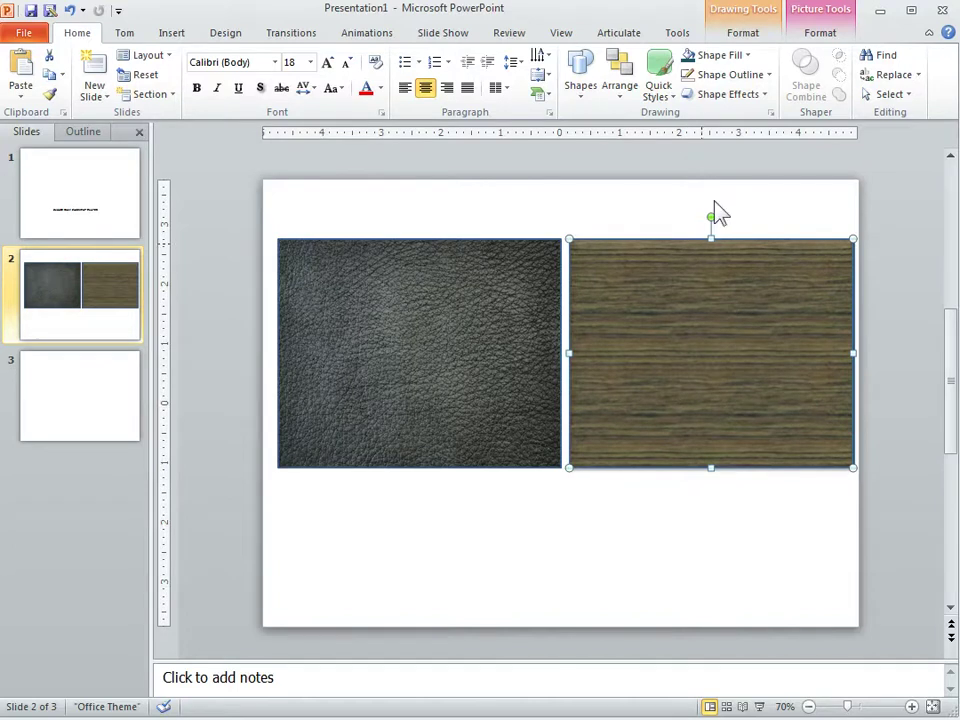
left_click_drag(710, 350, 713, 405)
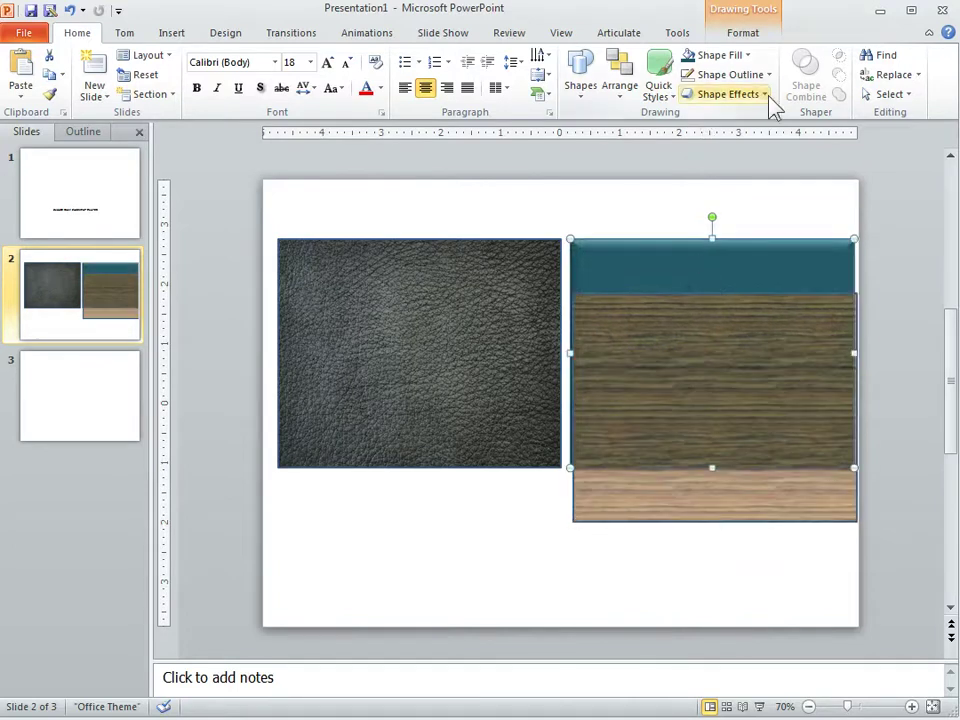
left_click(748, 56)
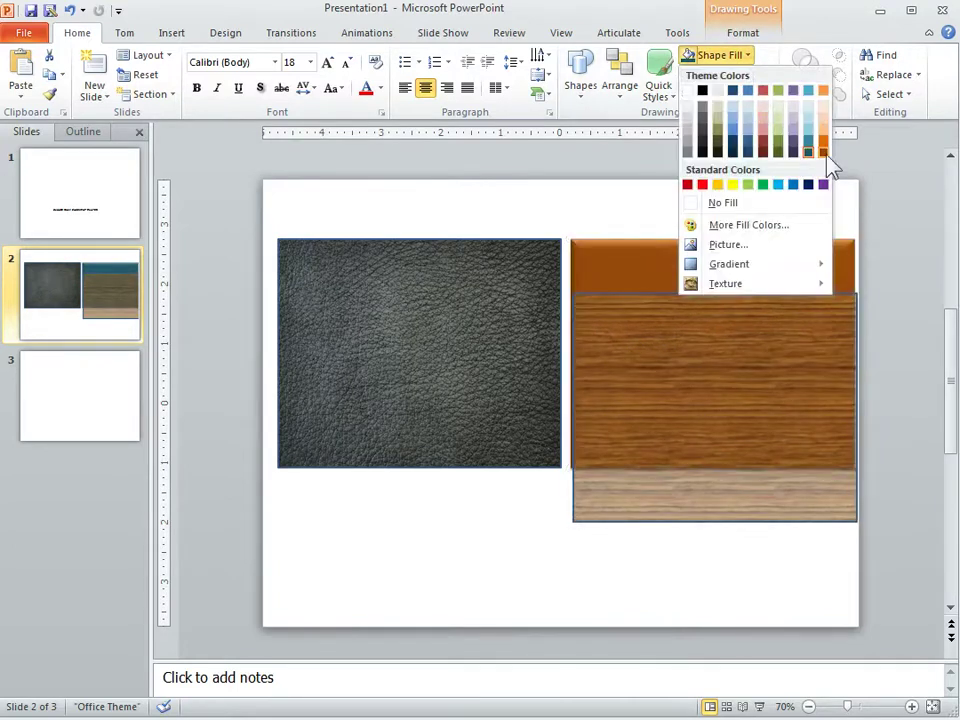
left_click(826, 157)
left_click(615, 546)
left_click_drag(666, 456, 663, 350)
left_click(482, 556)
Replace the left rectangle's leather fill with the last wood texture in the gallery, leaving it fully opaque.
left_click(420, 338)
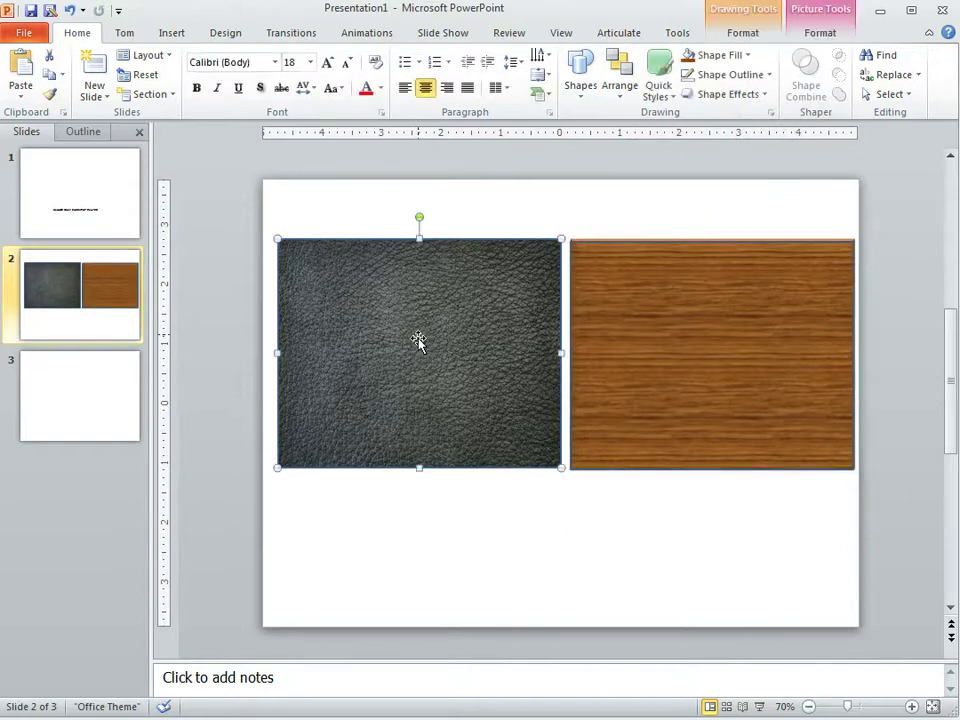
right_click(422, 340)
left_click(493, 625)
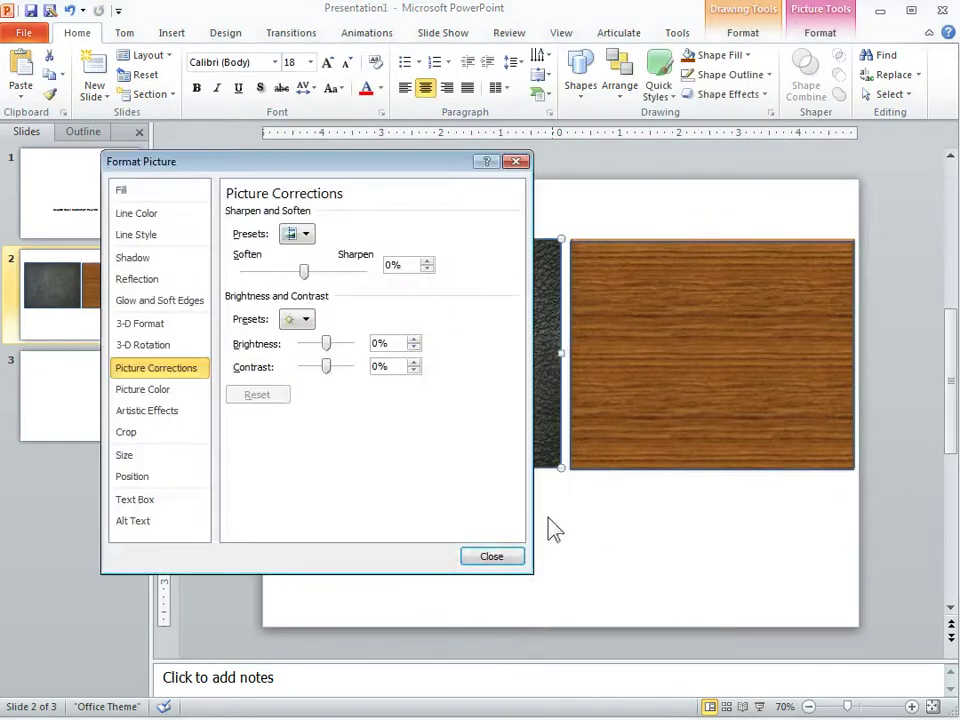
left_click(129, 195)
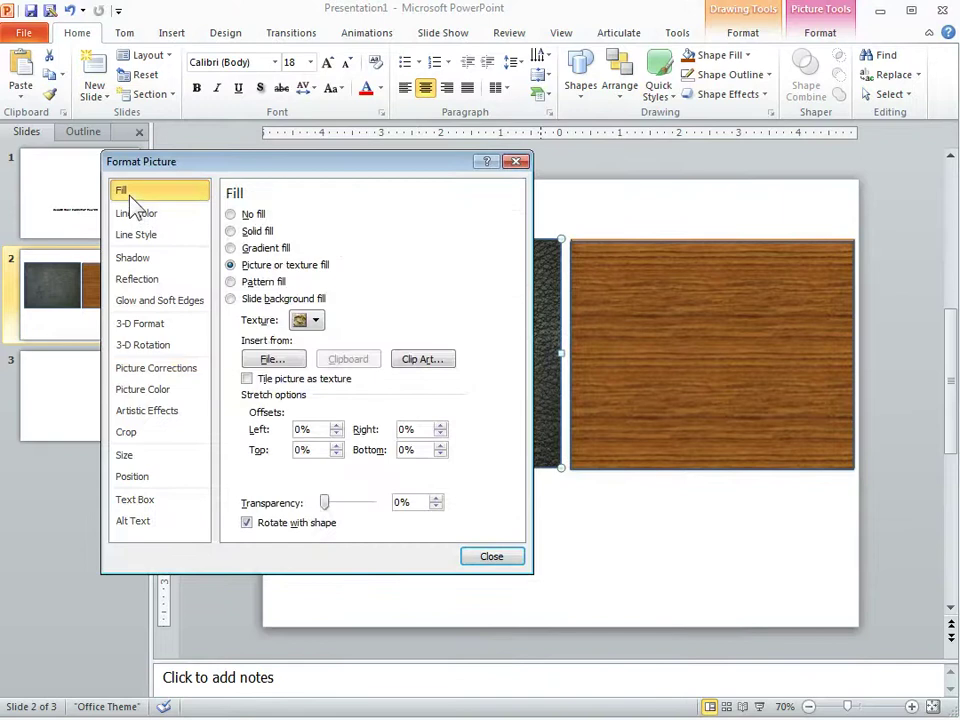
left_click(315, 320)
left_click(561, 688)
left_click(696, 626)
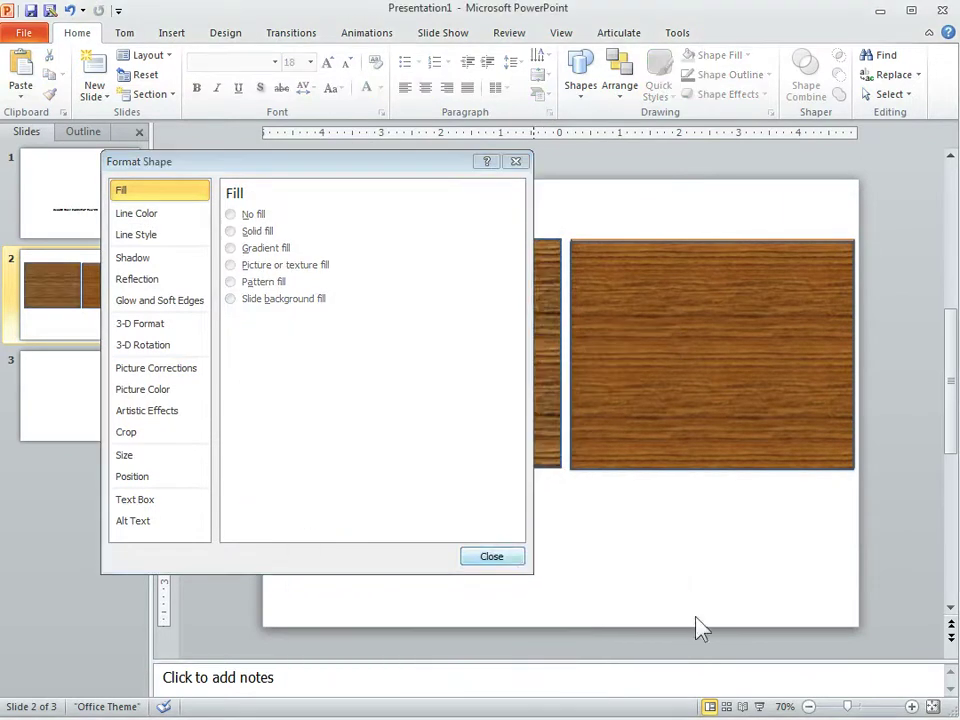
left_click(495, 558)
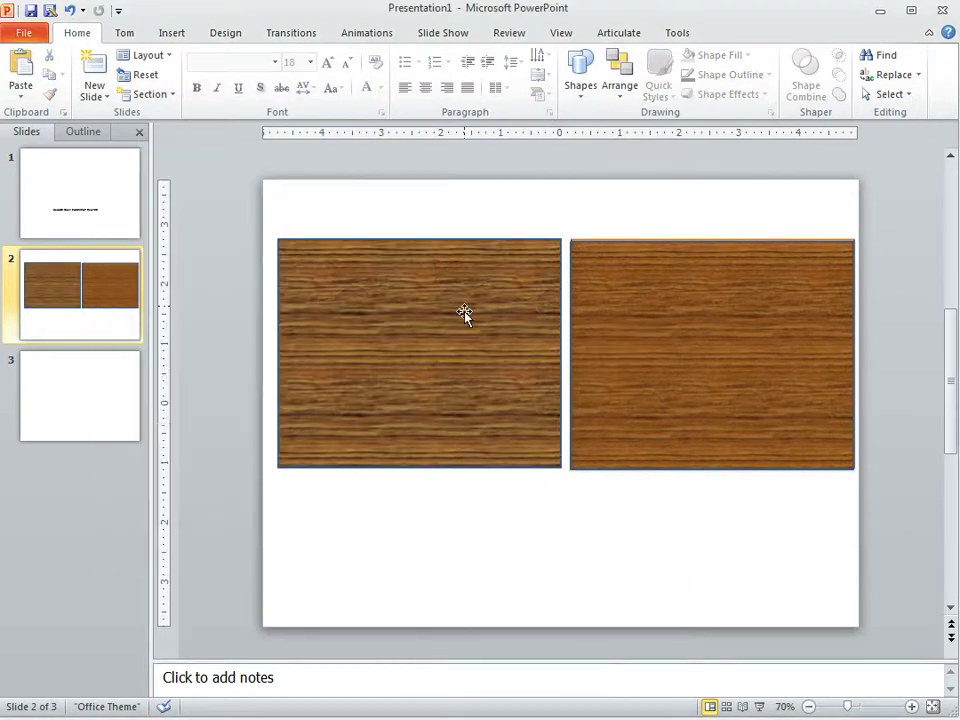